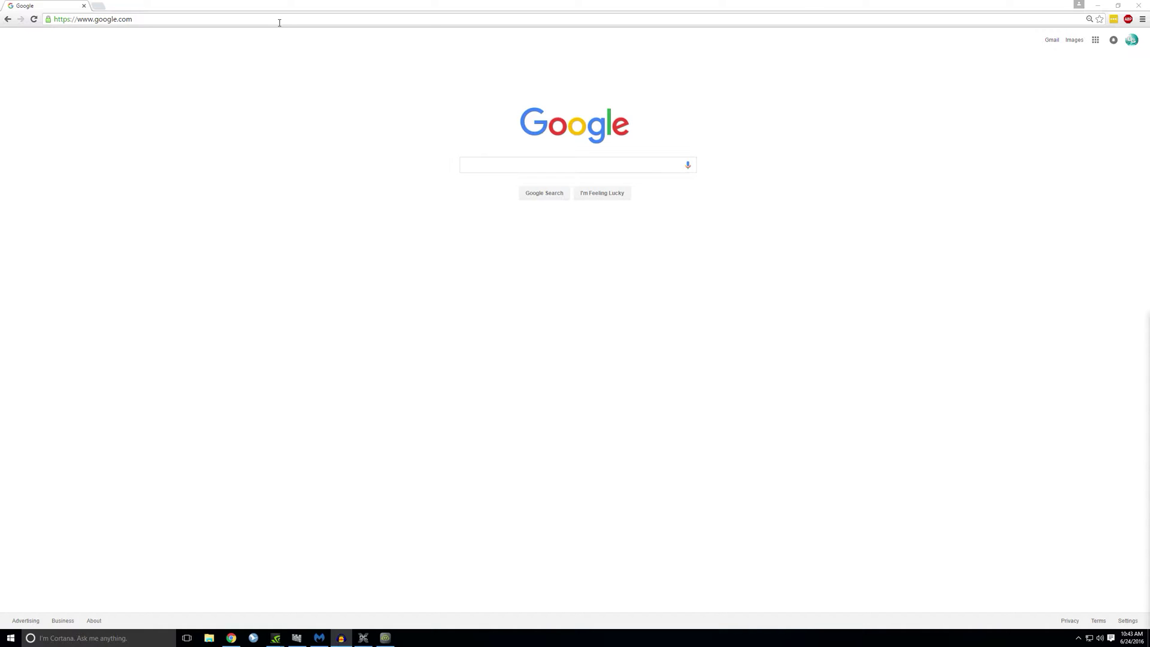
Step: Search 'Wordpress download' and download wordpress-4.5.3.zip from the wordpress.org download page
left_click(285, 15)
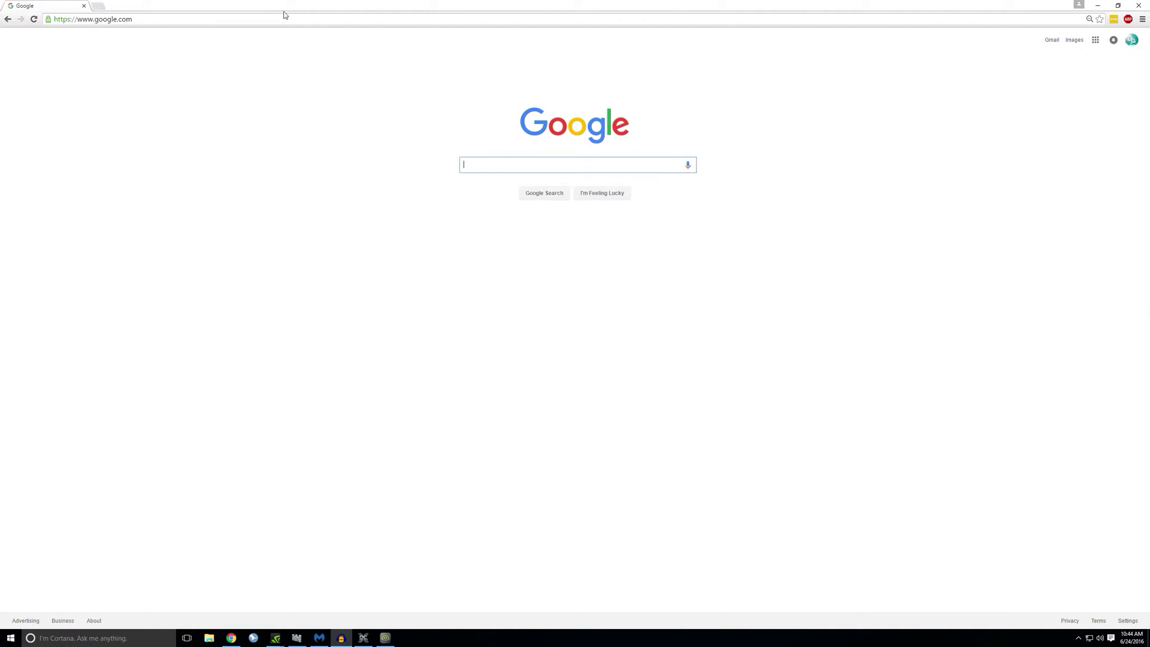
left_click(287, 17)
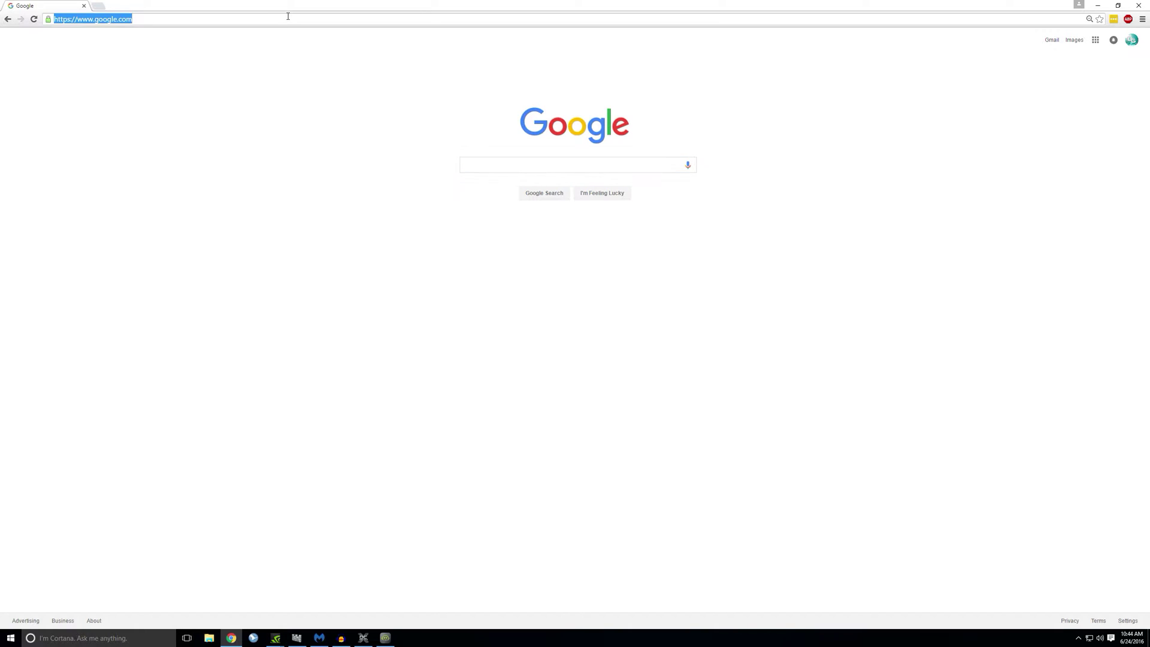
type("Wordpr")
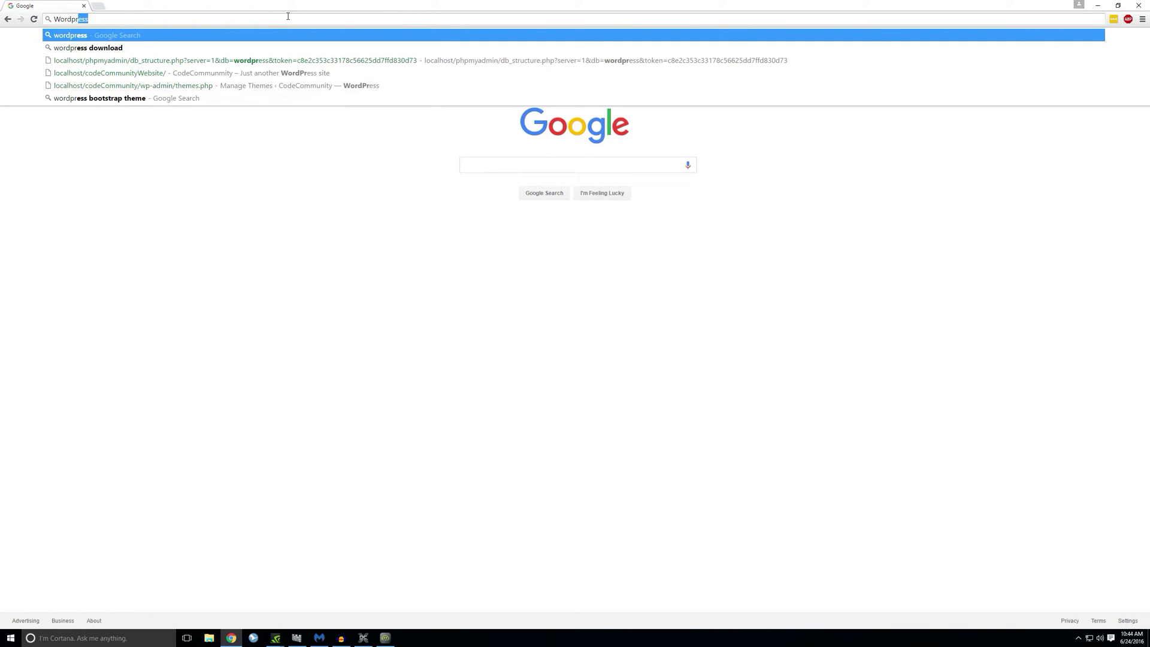
type("ess download")
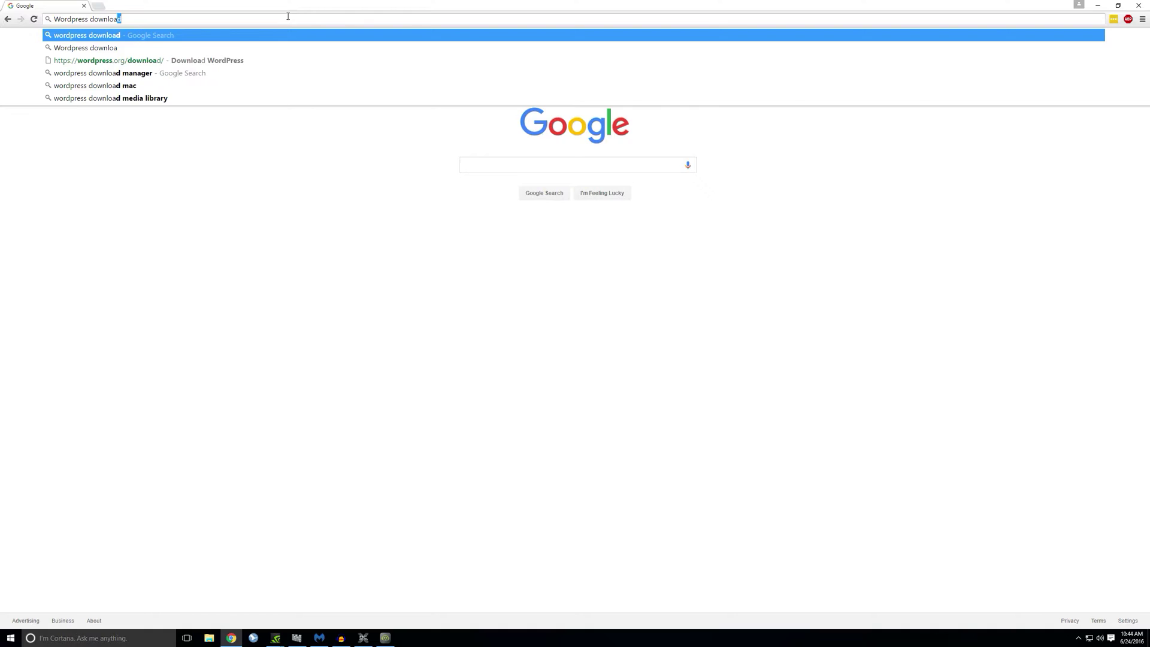
key("Return")
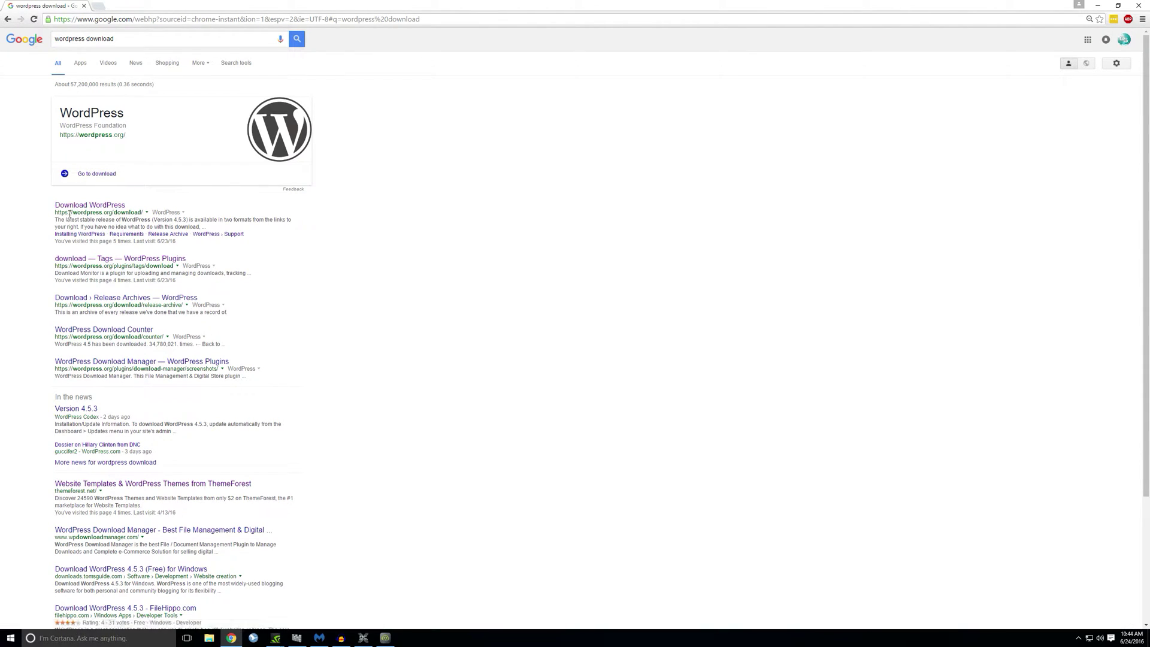
left_click(105, 206)
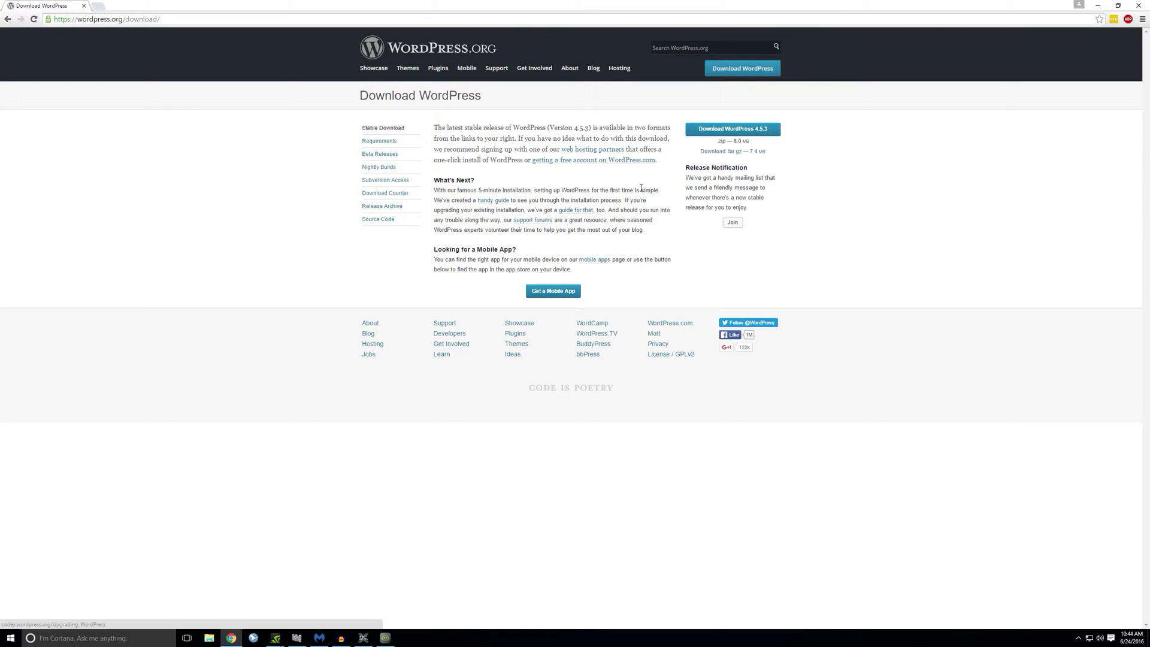
left_click(753, 131)
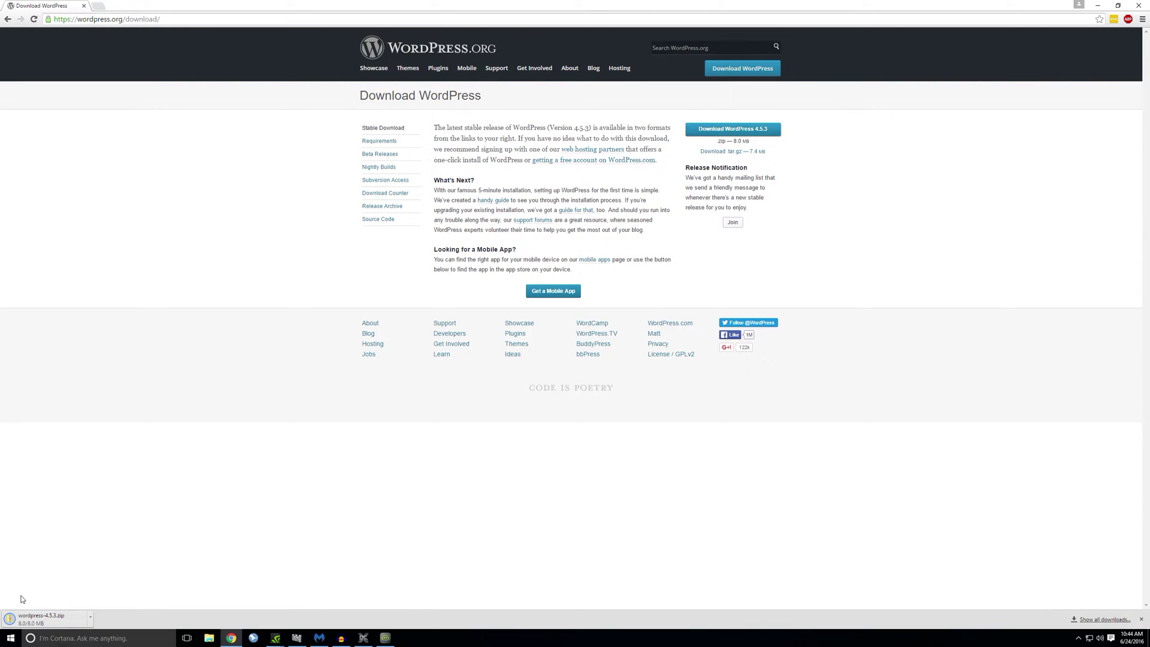
Step: Search for 'xampp', open wampserver.com, and scroll to its 64-bit and 32-bit downloads
left_click(165, 21)
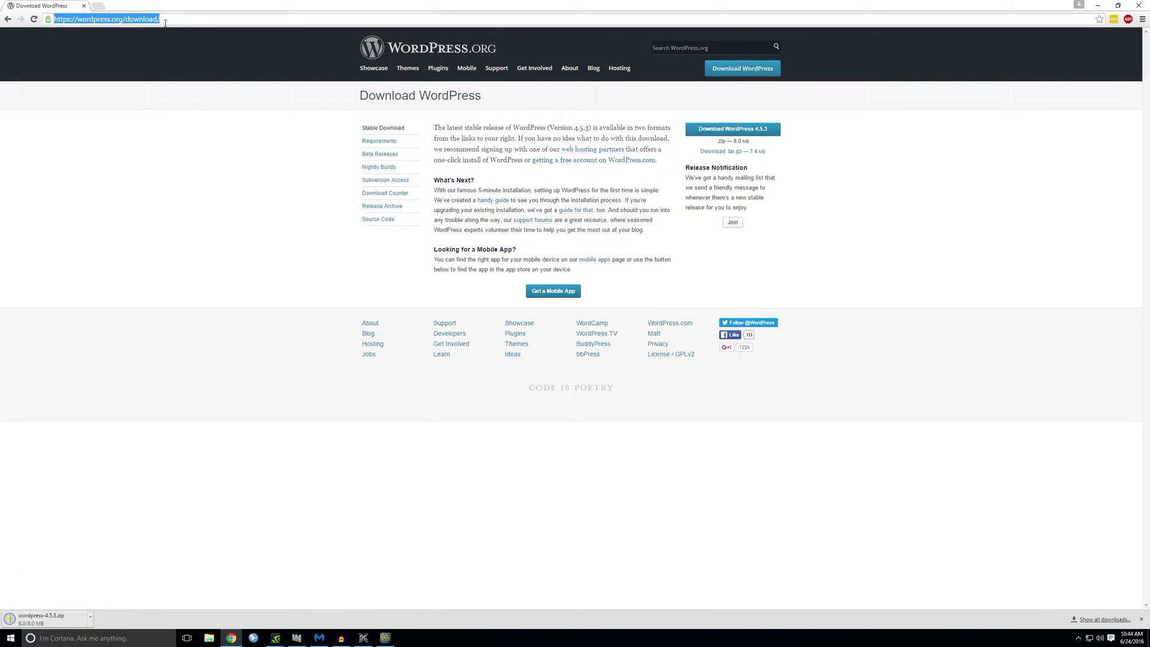
type("xampp")
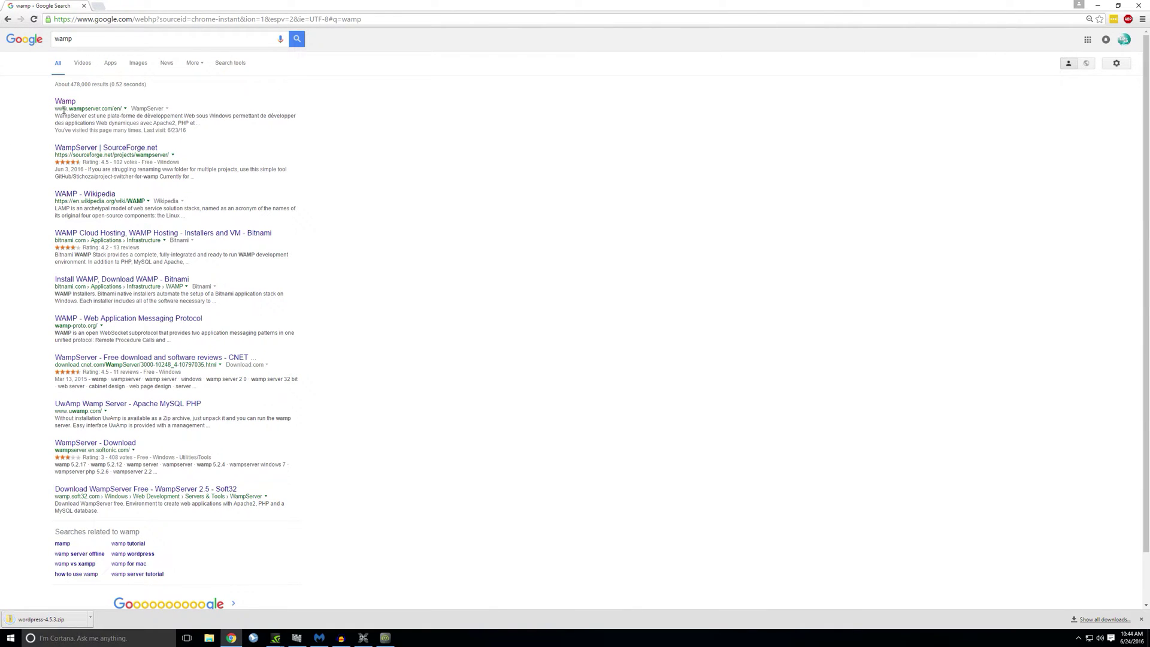
left_click(66, 102)
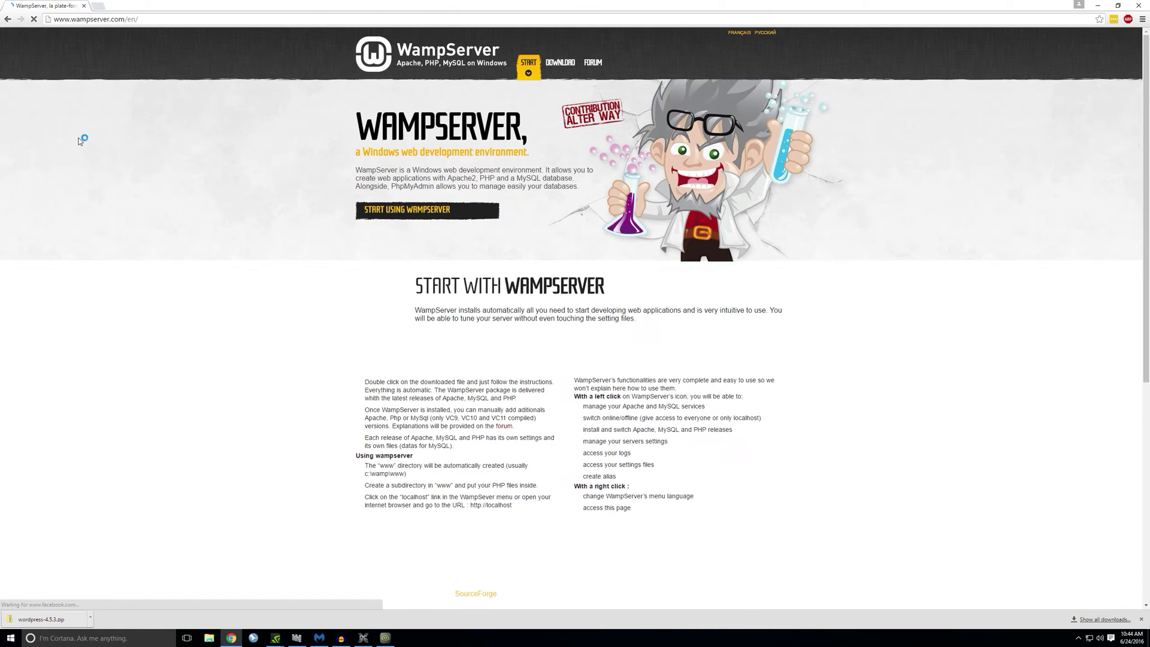
scroll(277, 171, "down", 5)
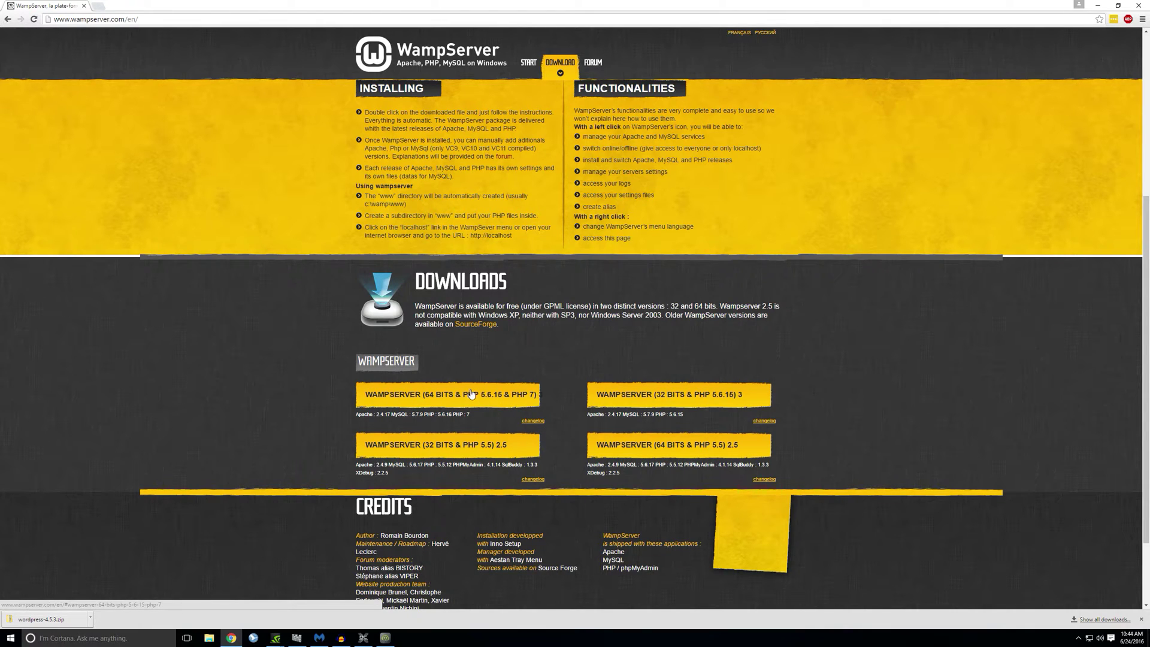
Step: Download the WAMPSERVER (64 BITS & PHP 5.6.15 & PHP 7) installer and launch it
left_click(456, 393)
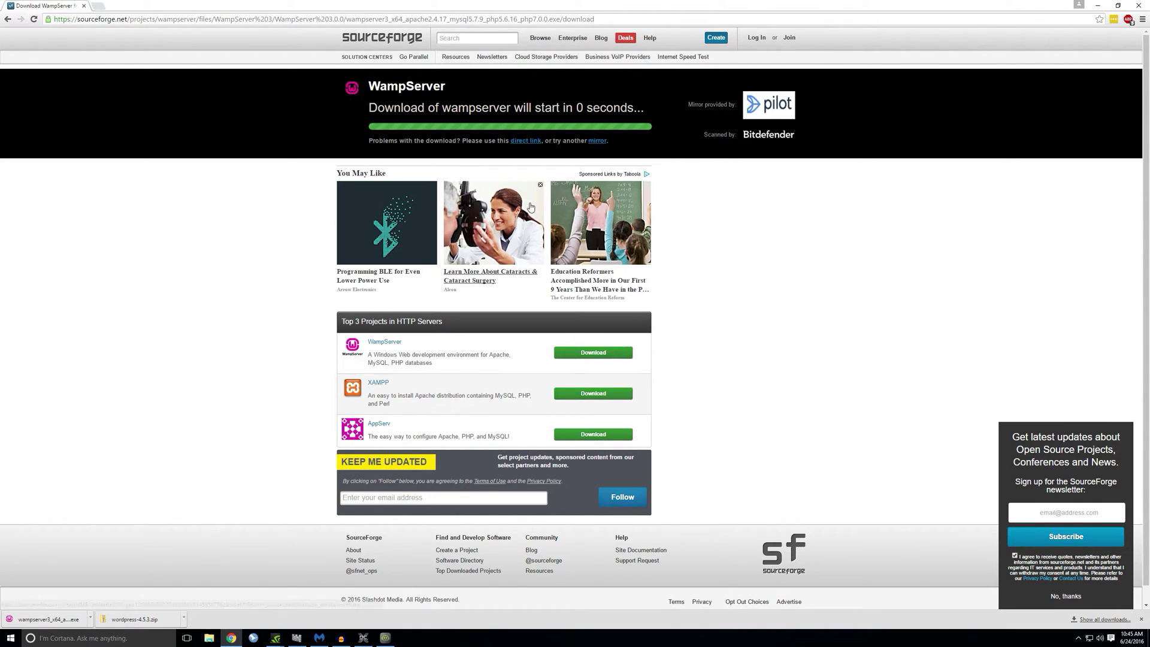
left_click(34, 621)
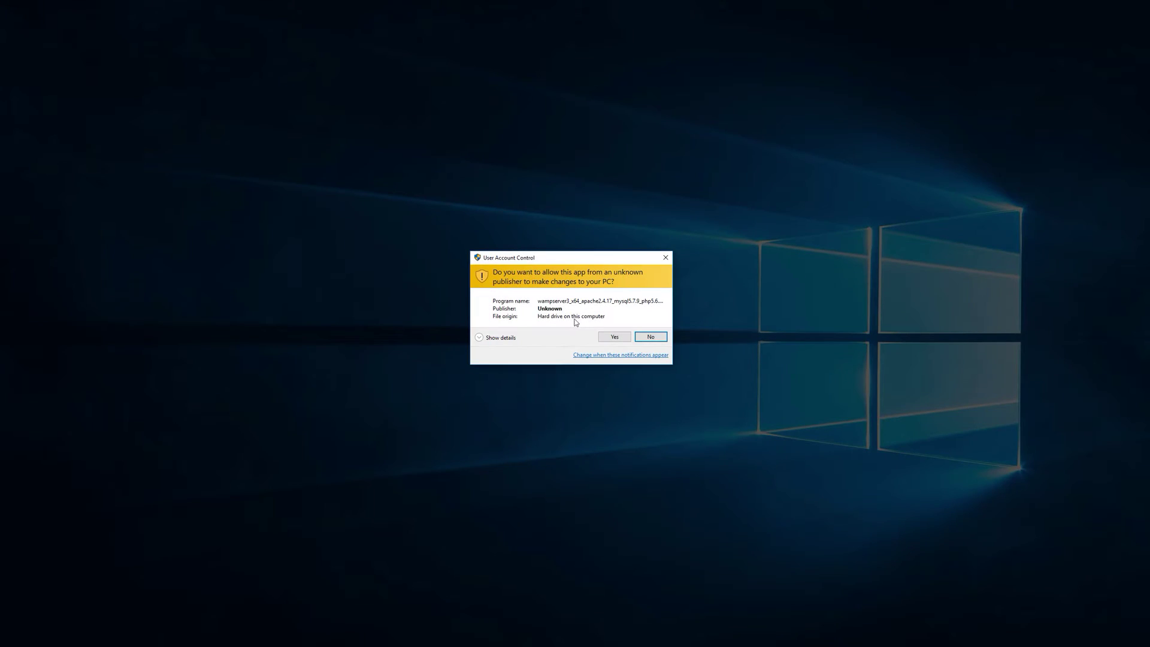
left_click(606, 337)
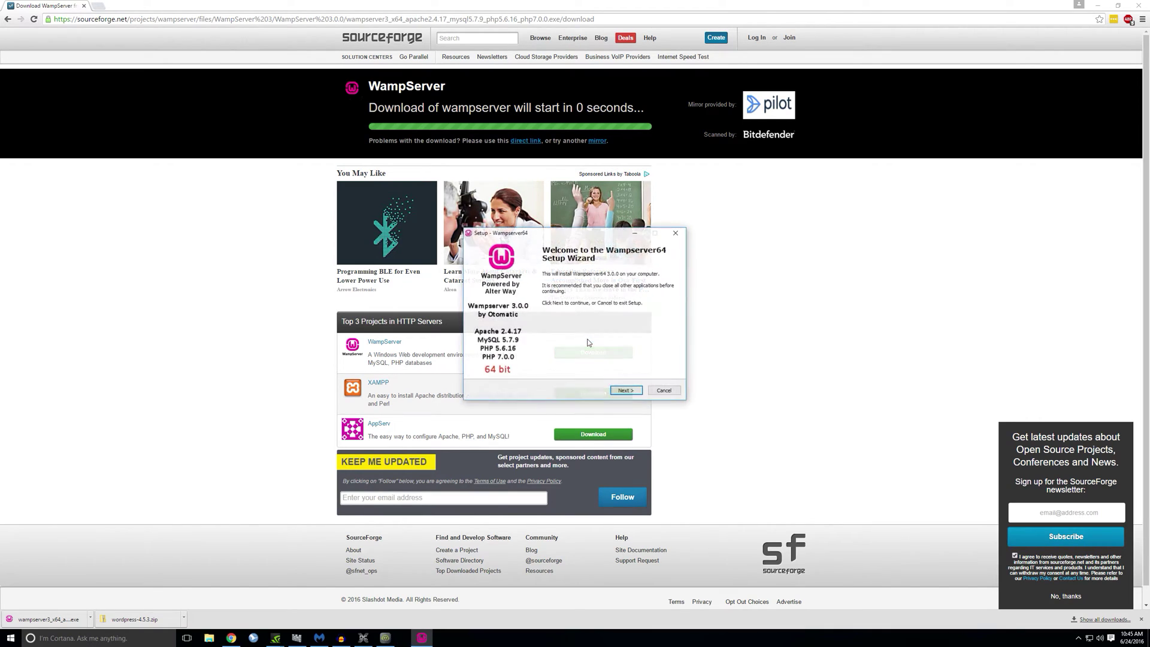
left_click(625, 390)
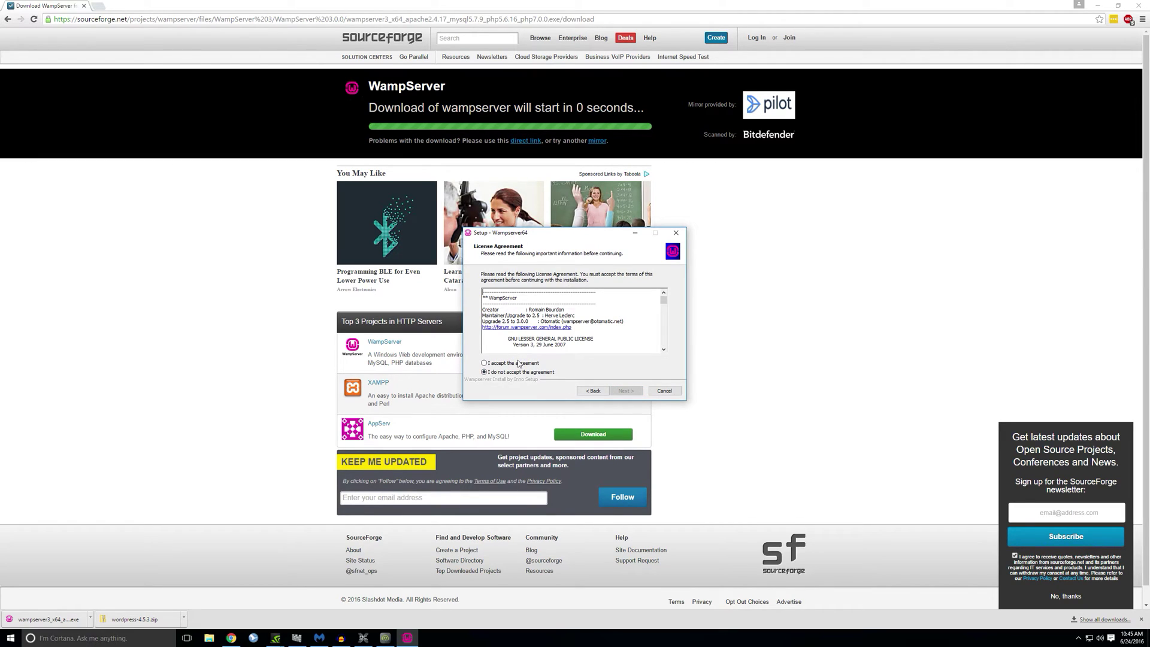
left_click(519, 364)
left_click(625, 391)
left_click(623, 391)
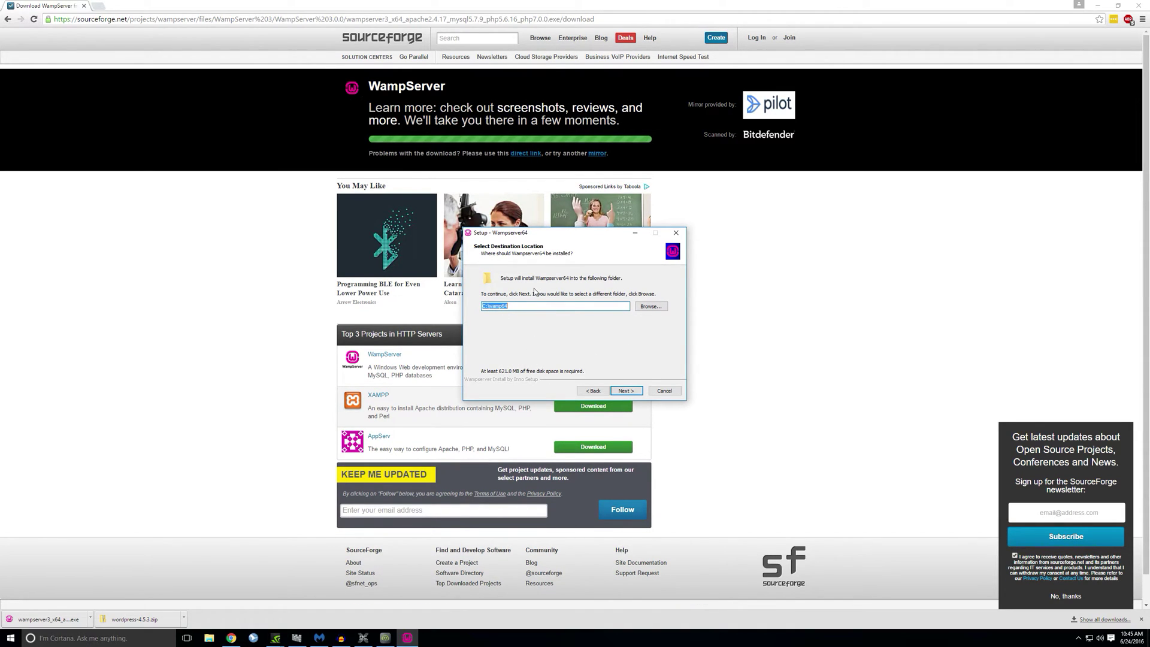
left_click(655, 393)
left_click(626, 365)
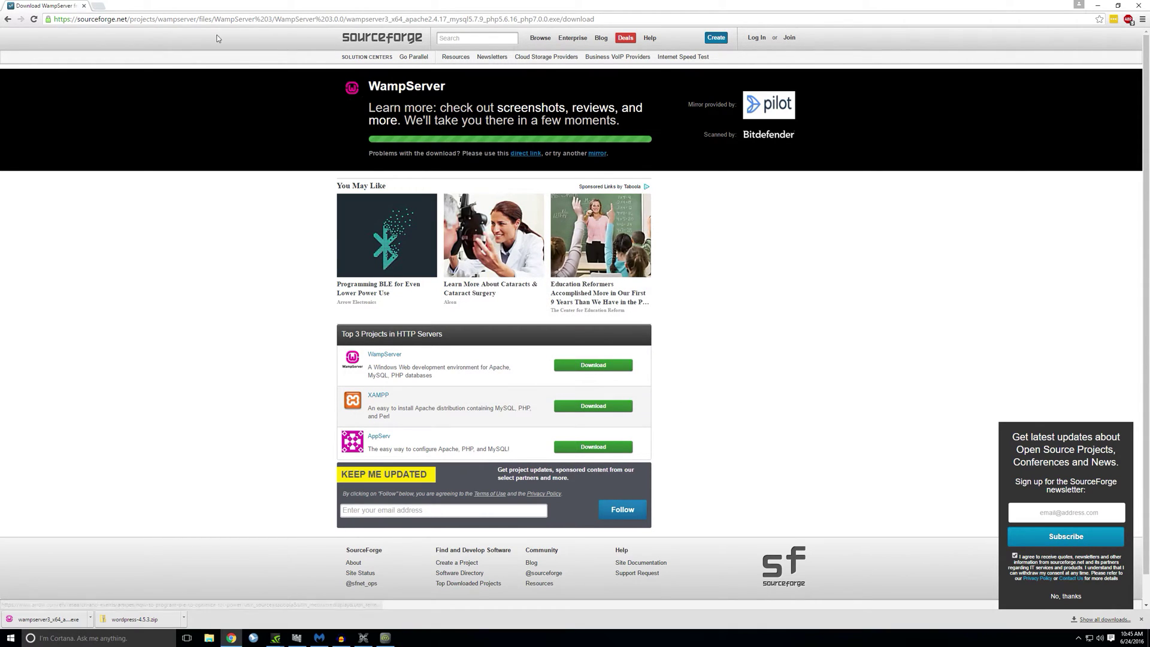
Step: Go to wordpress.com in the address bar
left_click(95, 20)
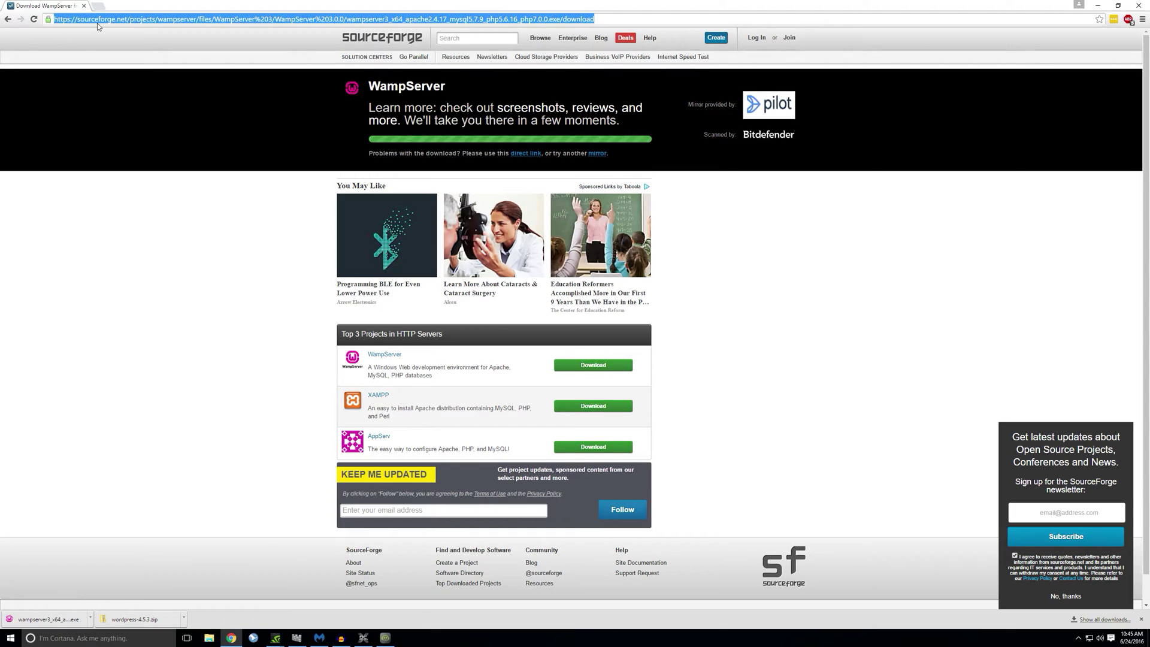
type("wordpres")
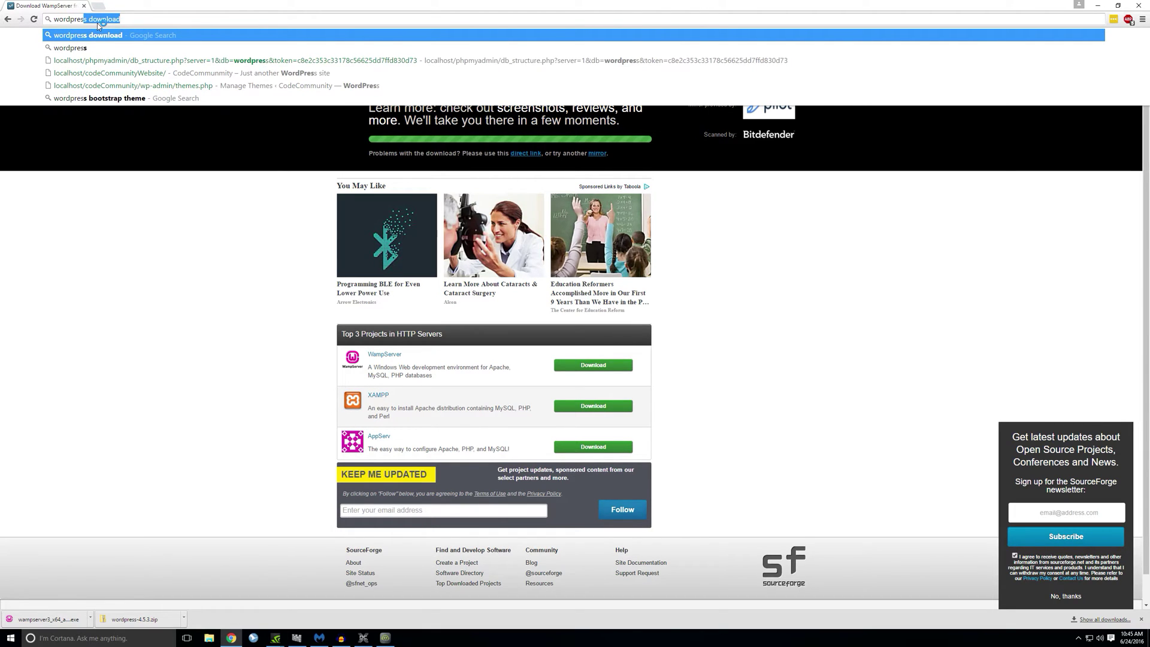
type("s.com")
key("Return")
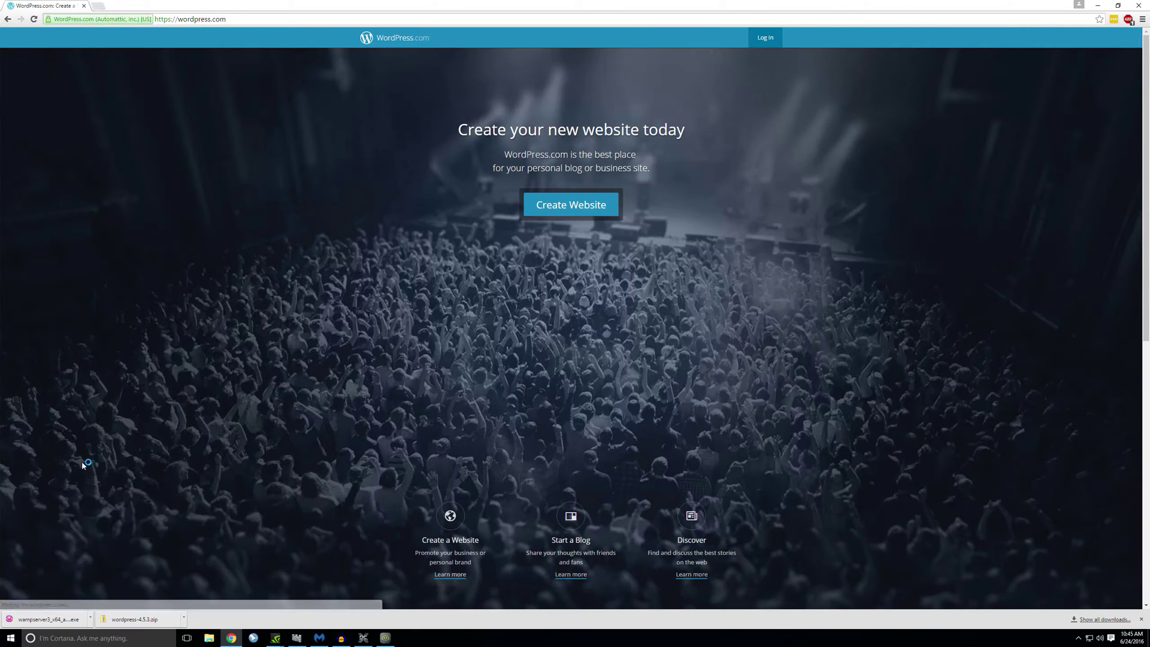
Step: Browse to C:\wamp64\www in File Explorer
left_click(208, 638)
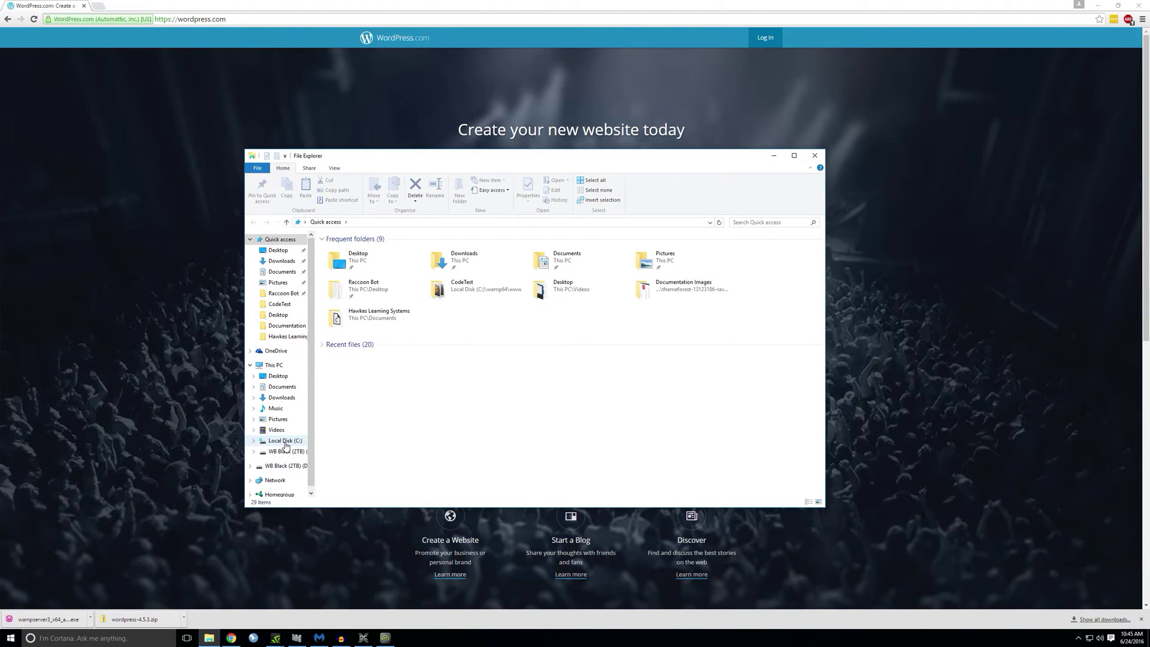
left_click(286, 444)
double_click(359, 370)
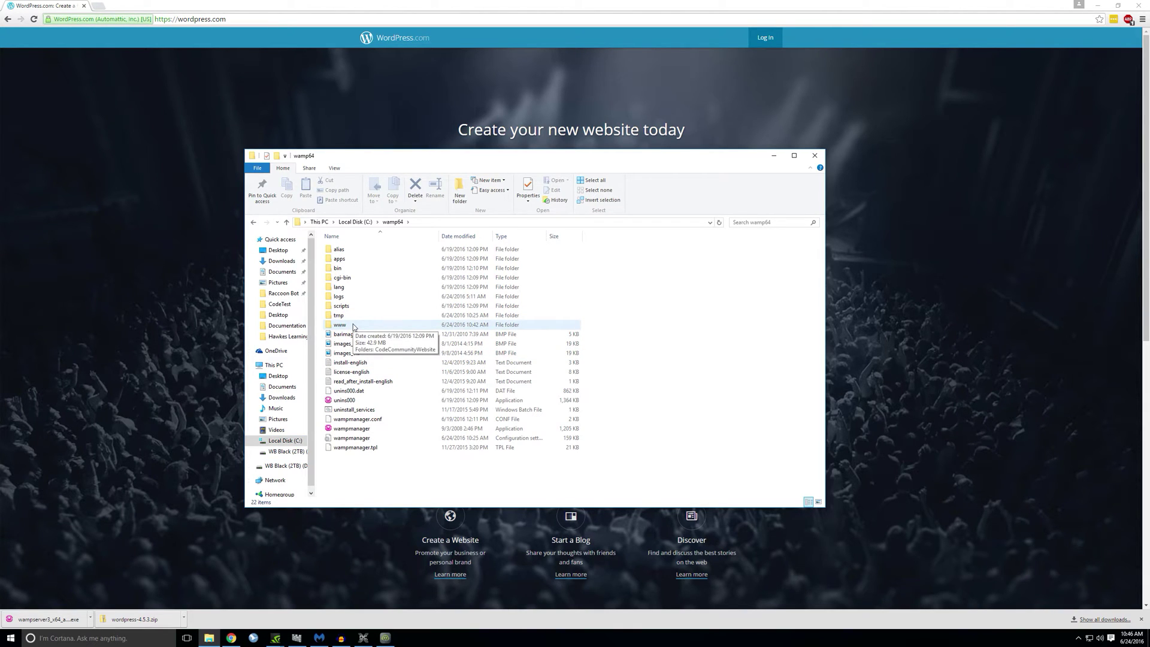
double_click(354, 326)
right_click(366, 322)
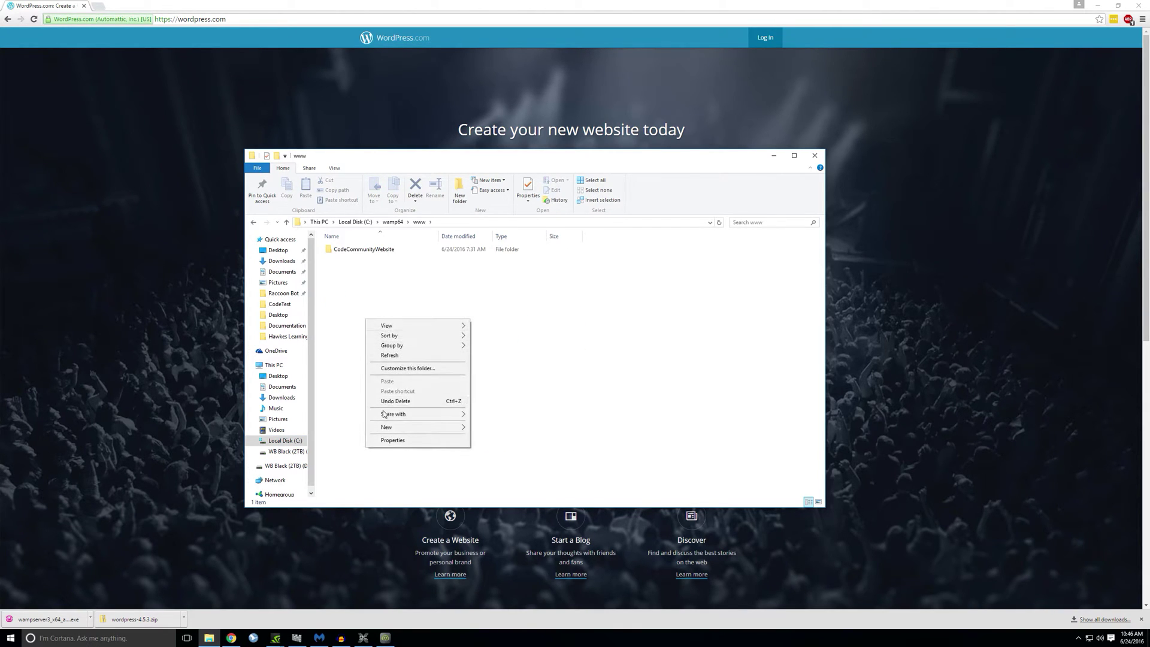
mouse_move(455, 420)
left_click(496, 427)
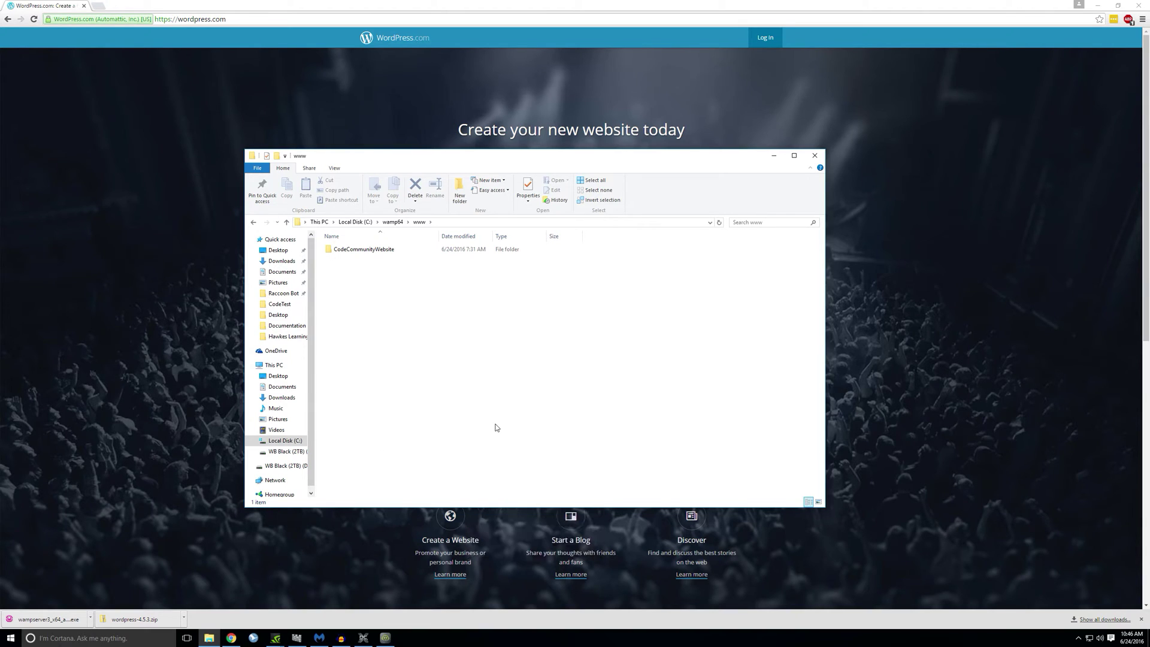
right_click(394, 364)
mouse_move(428, 471)
left_click(506, 472)
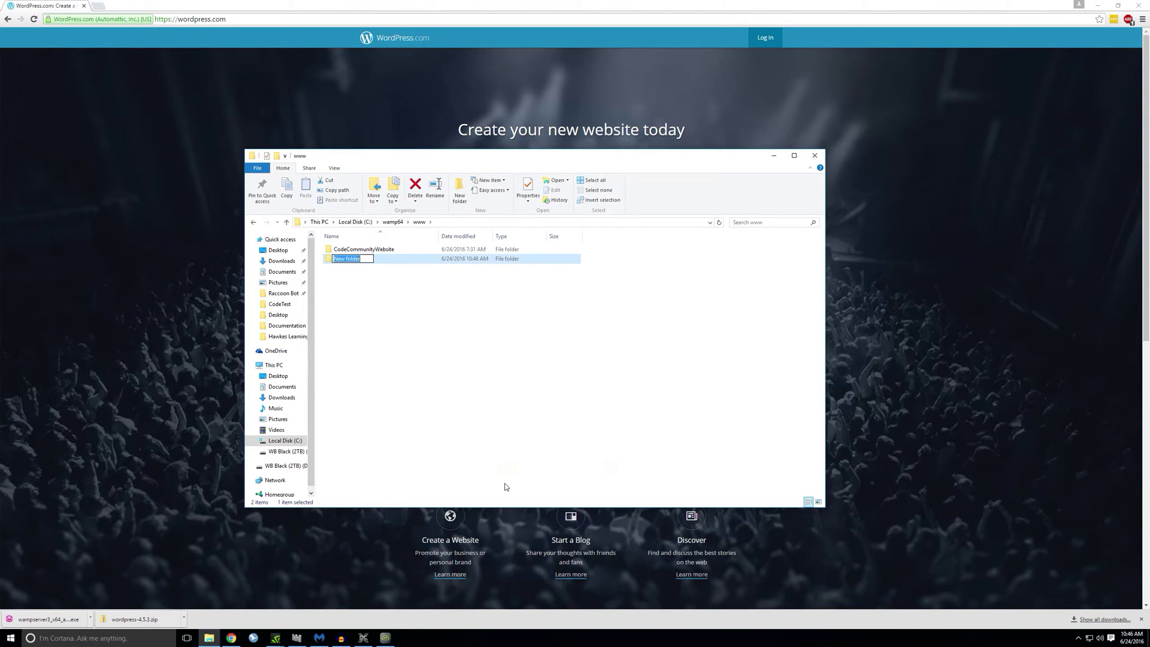
type("Wordpress")
key("Return")
Step: Open the downloaded WordPress zip and its inner wordpress folder
left_click(134, 619)
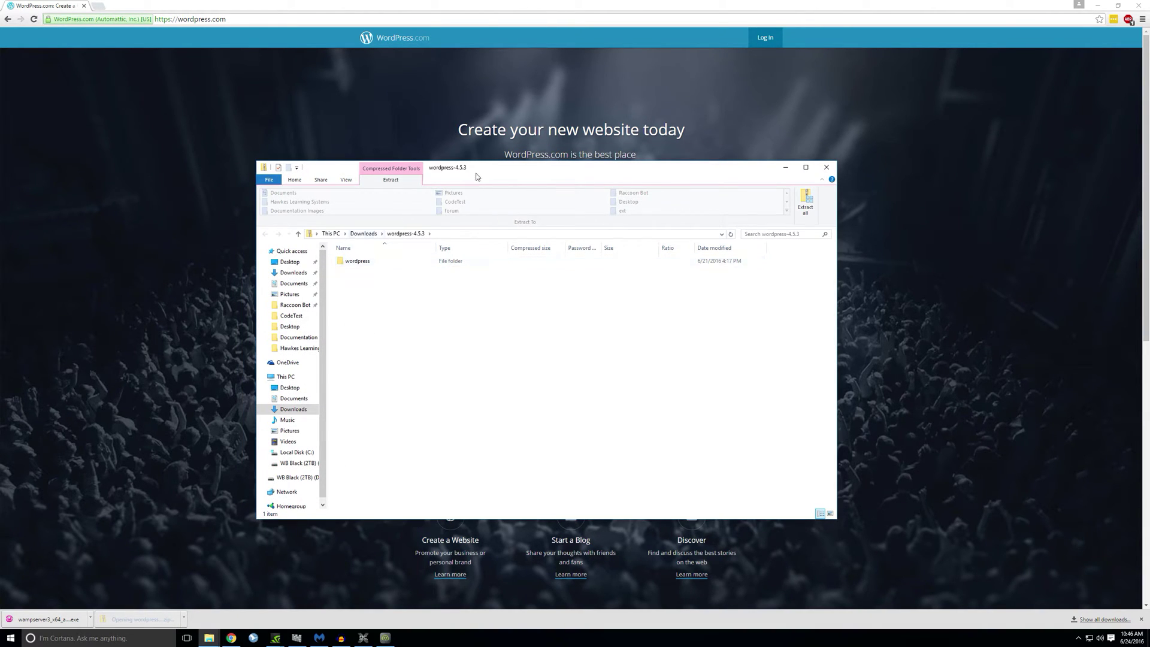
left_click_drag(480, 173, 865, 171)
double_click(743, 259)
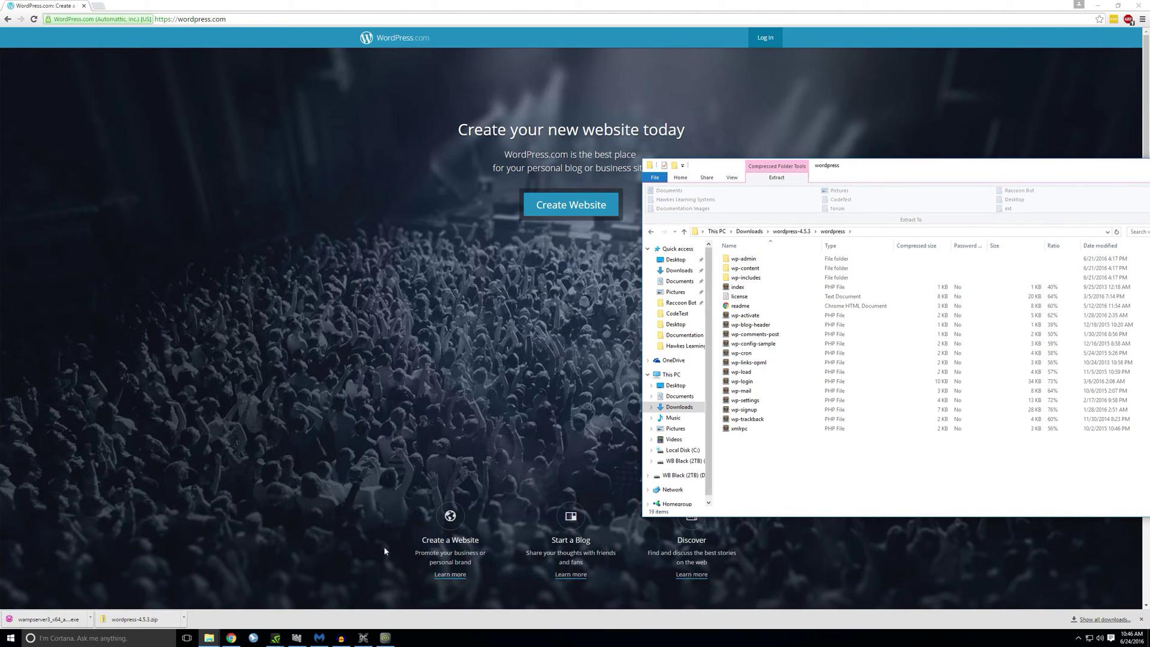
Step: Copy all 19 WordPress files from the zip into C:\wamp64\www\Wordpress
left_click(166, 599)
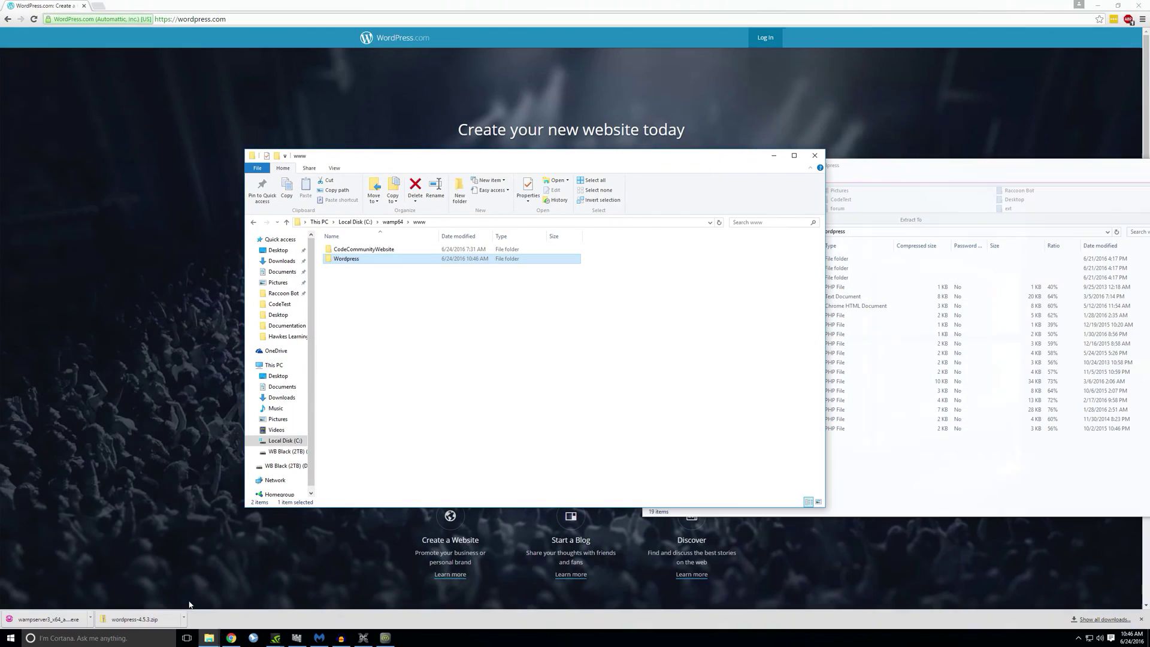
left_click_drag(467, 162, 244, 174)
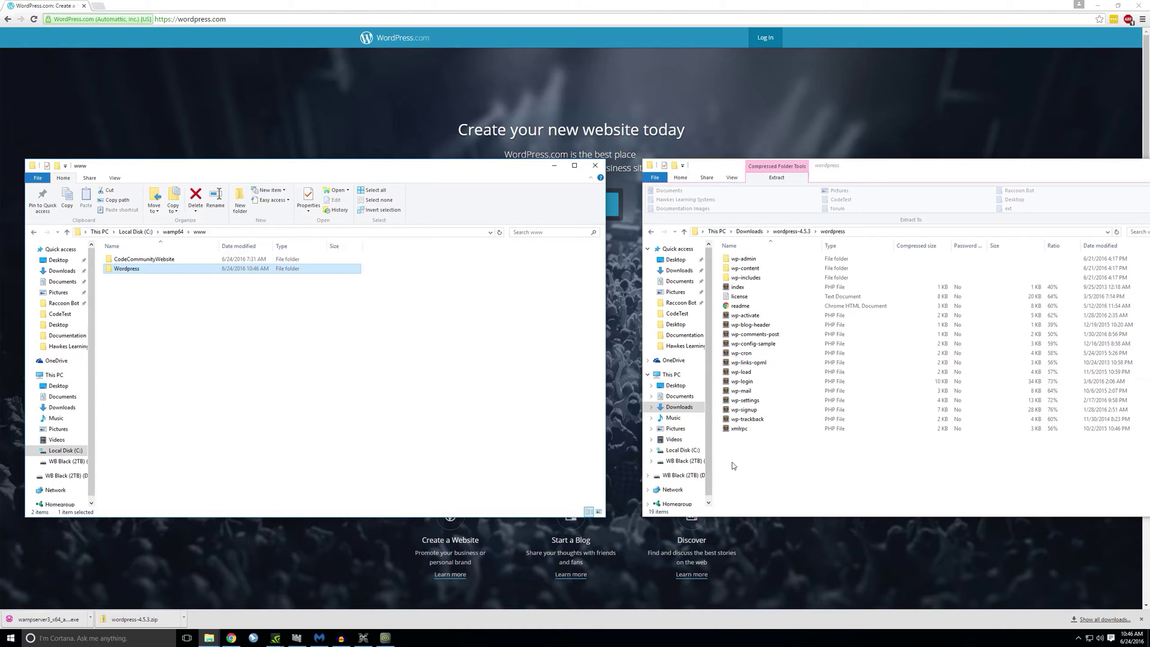
left_click_drag(746, 465, 754, 264)
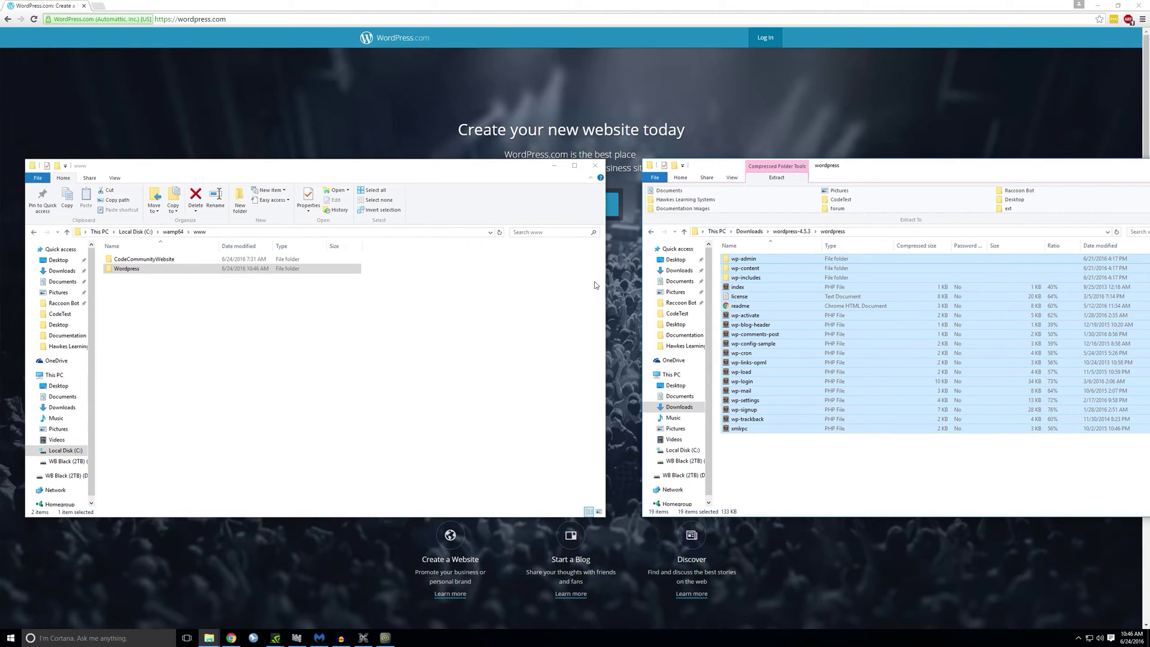
left_click_drag(596, 286, 156, 276)
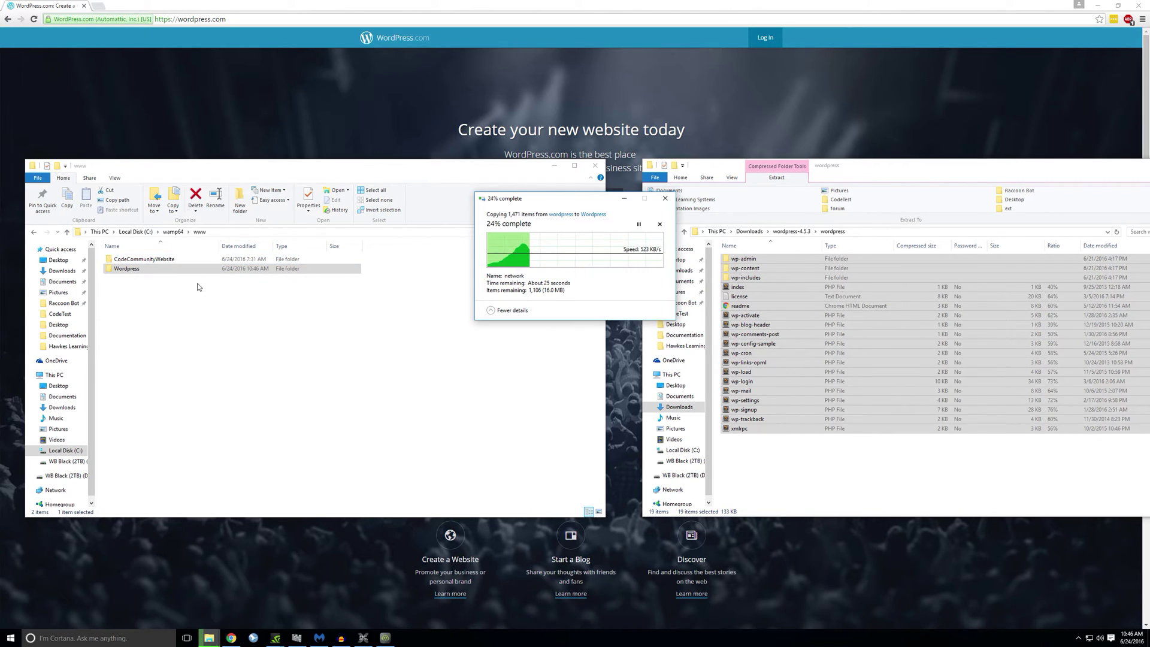
Step: Close the zip contents window while the copy continues
left_click(974, 180)
left_click_drag(908, 170, 671, 169)
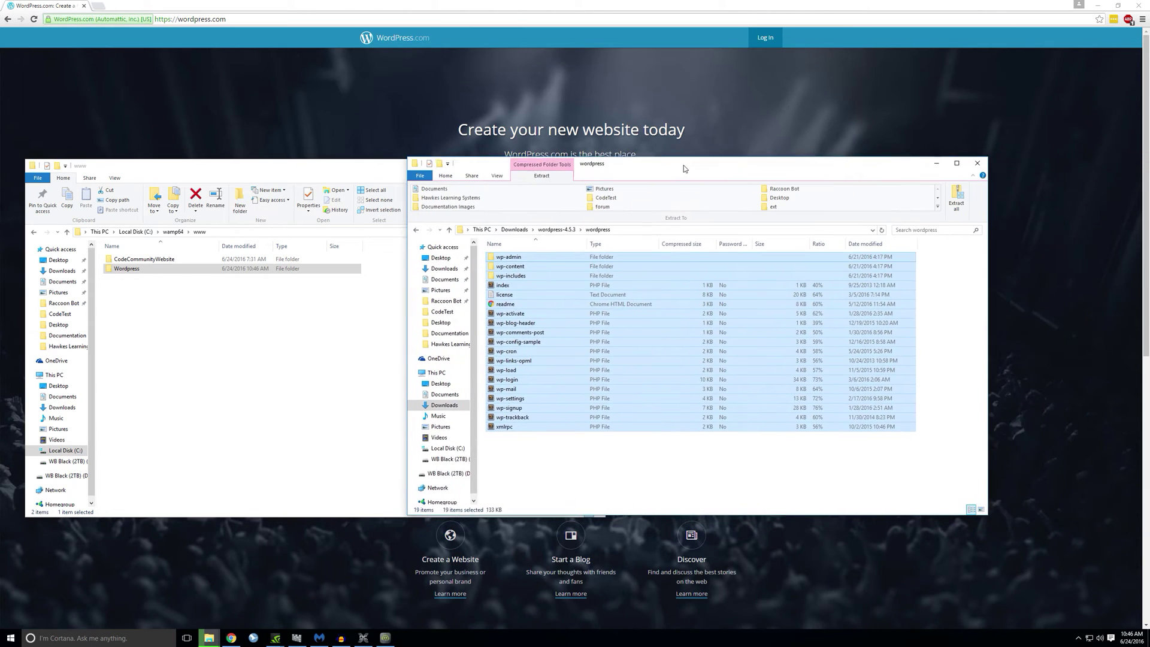
left_click(967, 165)
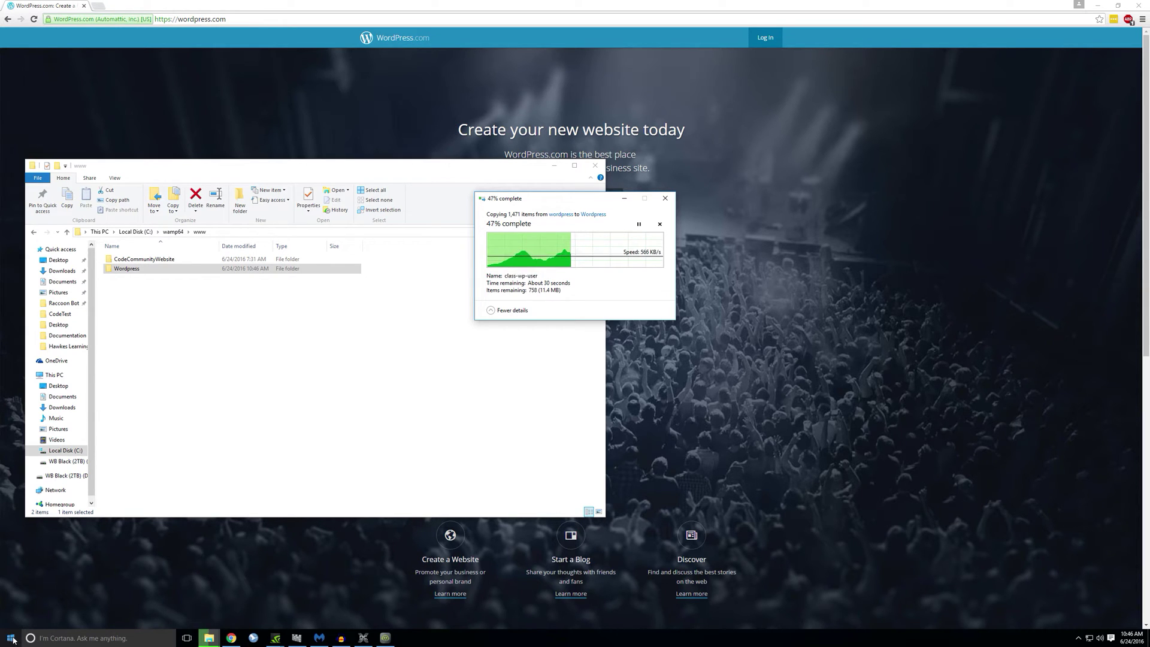
left_click(12, 639)
Step: Run Wampserver64 as administrator from Start and open its tray icon menu
type("wamp")
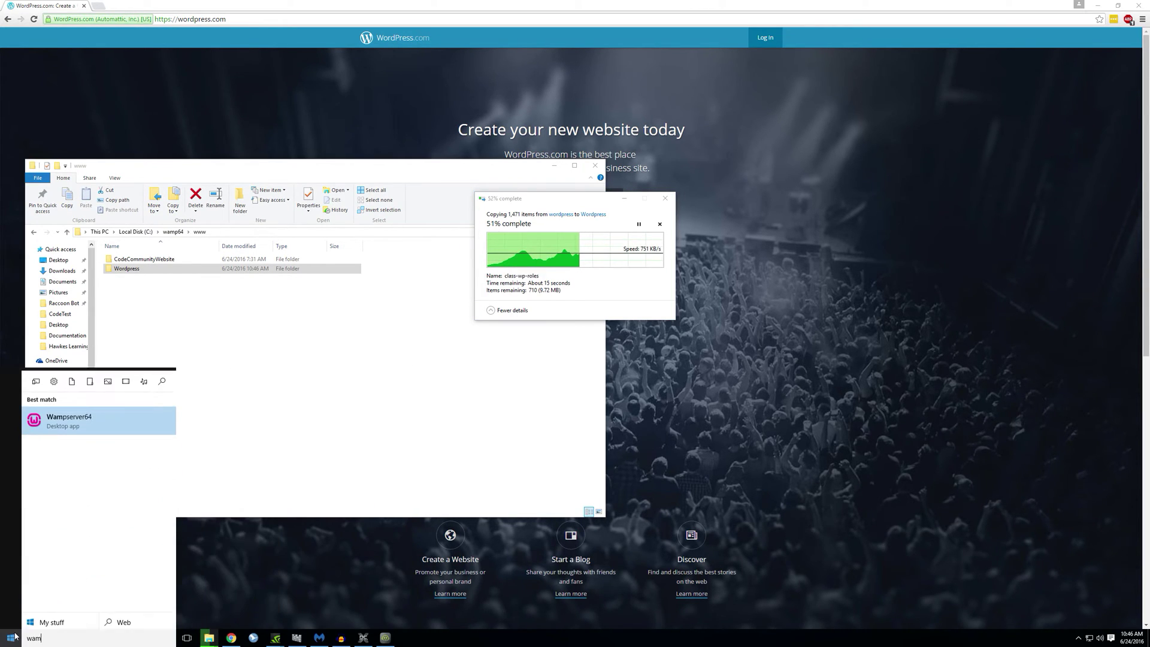
right_click(85, 421)
left_click(100, 433)
left_click(614, 337)
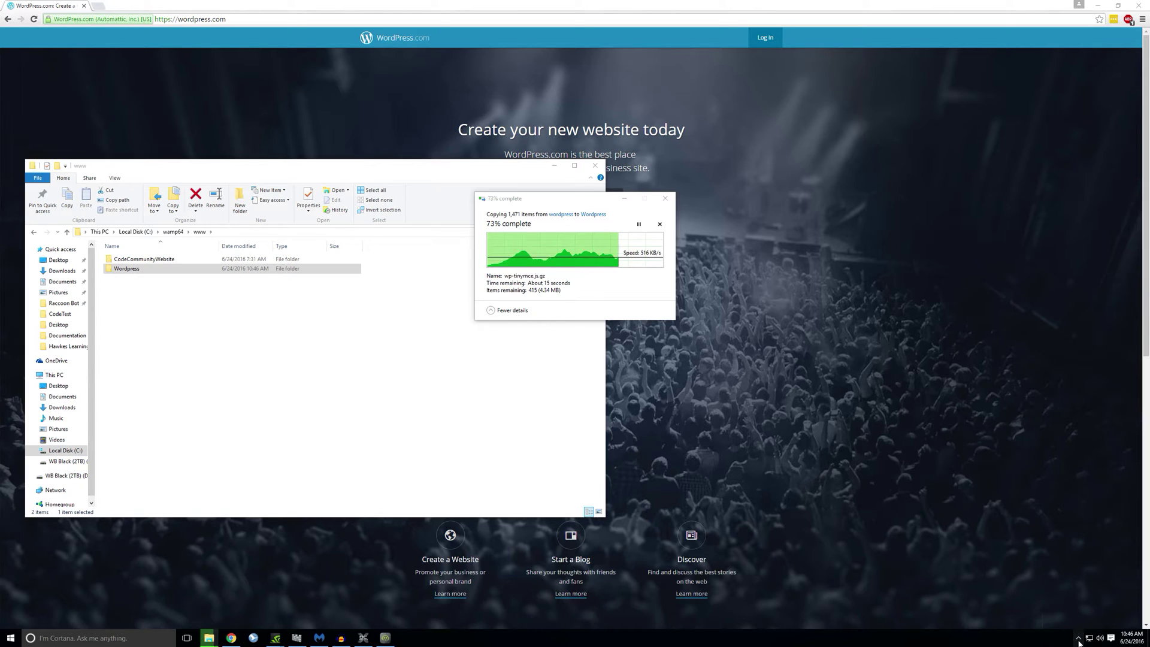
left_click(1079, 641)
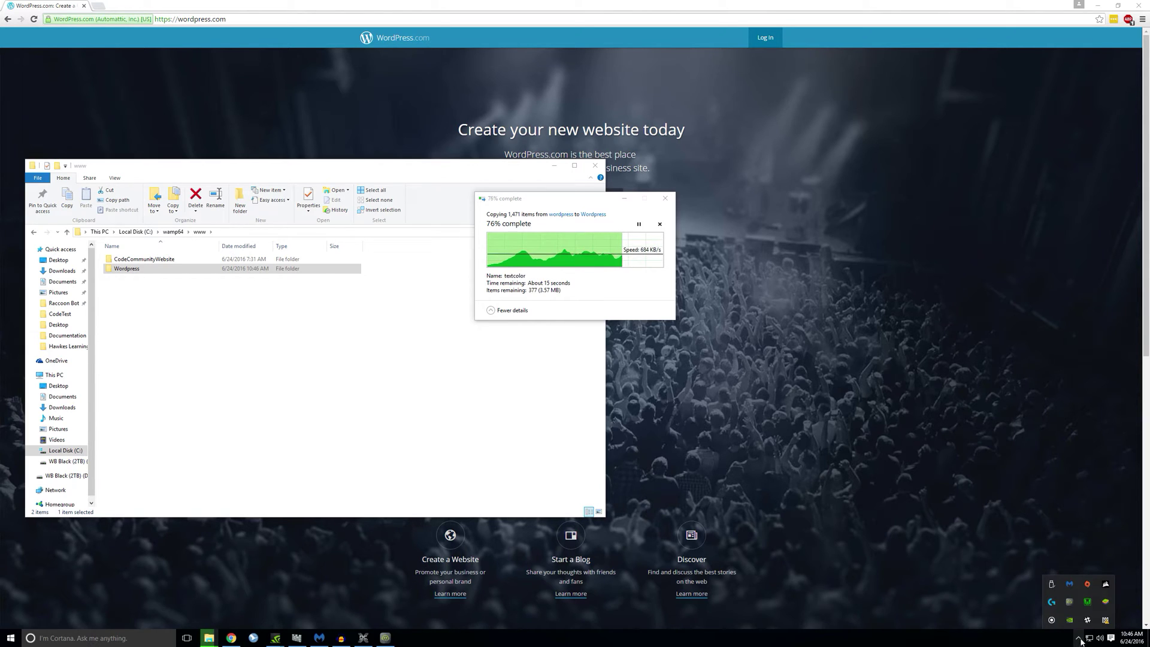
left_click(1089, 604)
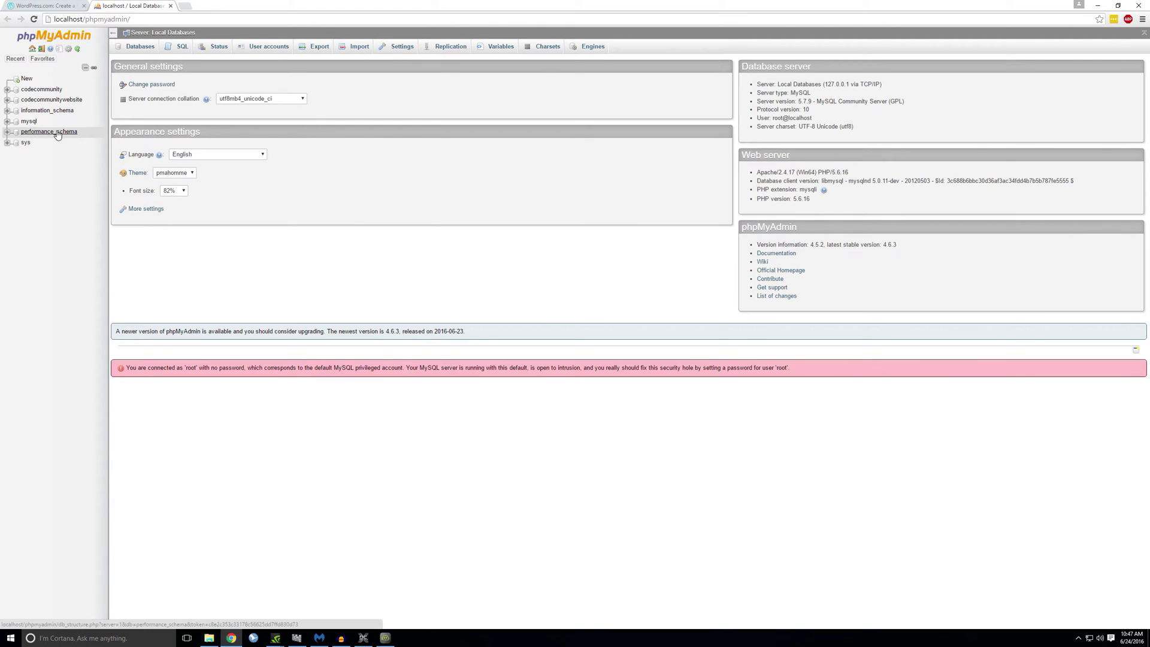
Step: In phpMyAdmin, create a database named 'wordpress' from the New page
left_click(28, 79)
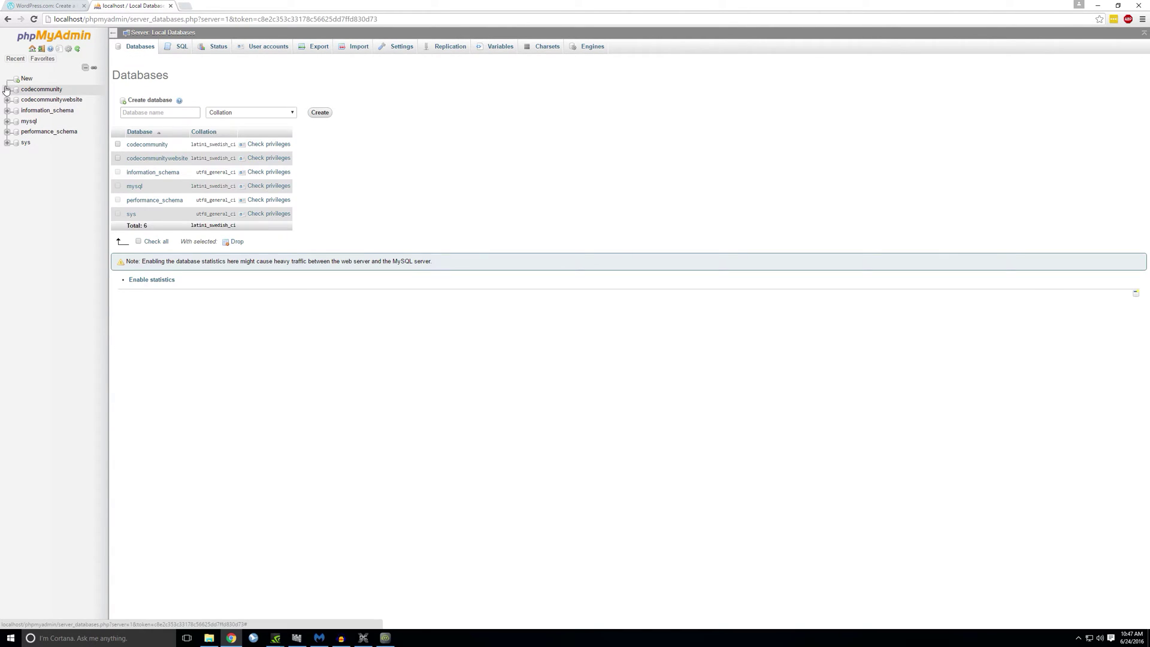
left_click(134, 114)
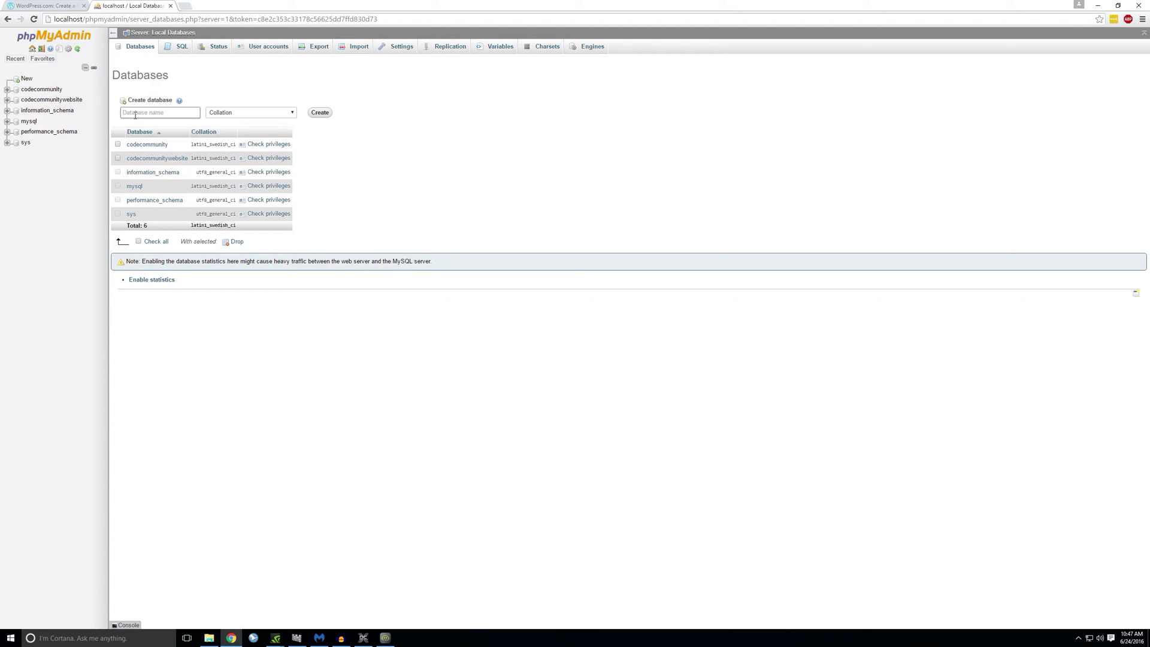
type("wordpress")
key("Return")
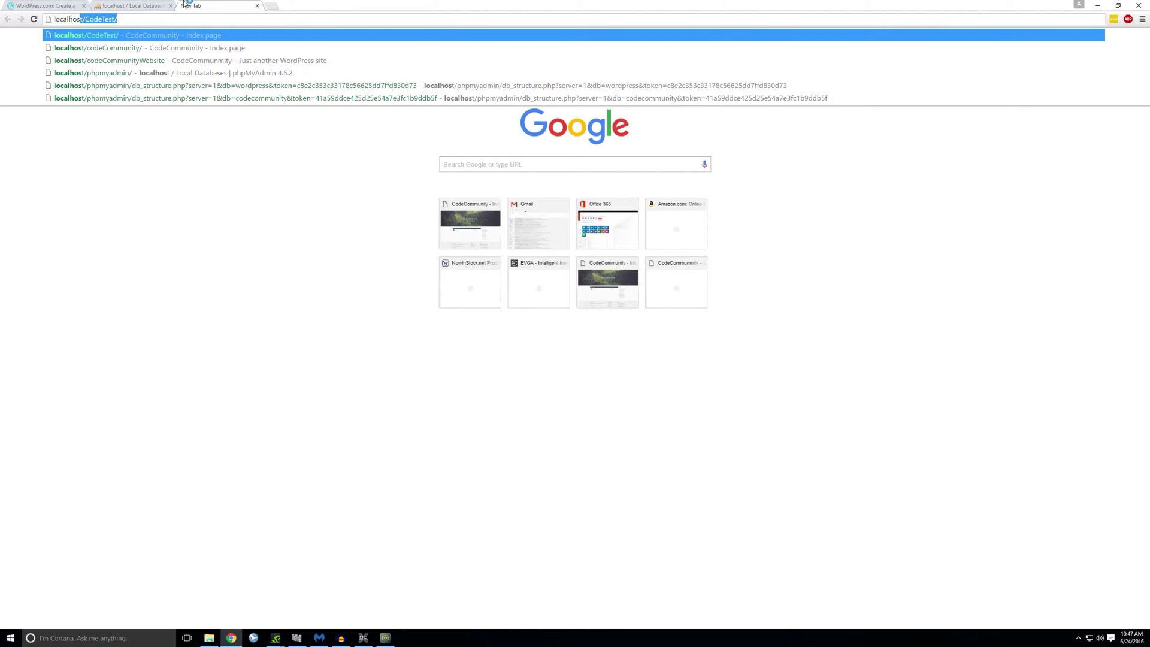
Step: Load localhost/Wordpress and continue the setup in English (United States)
type("/Wordpress")
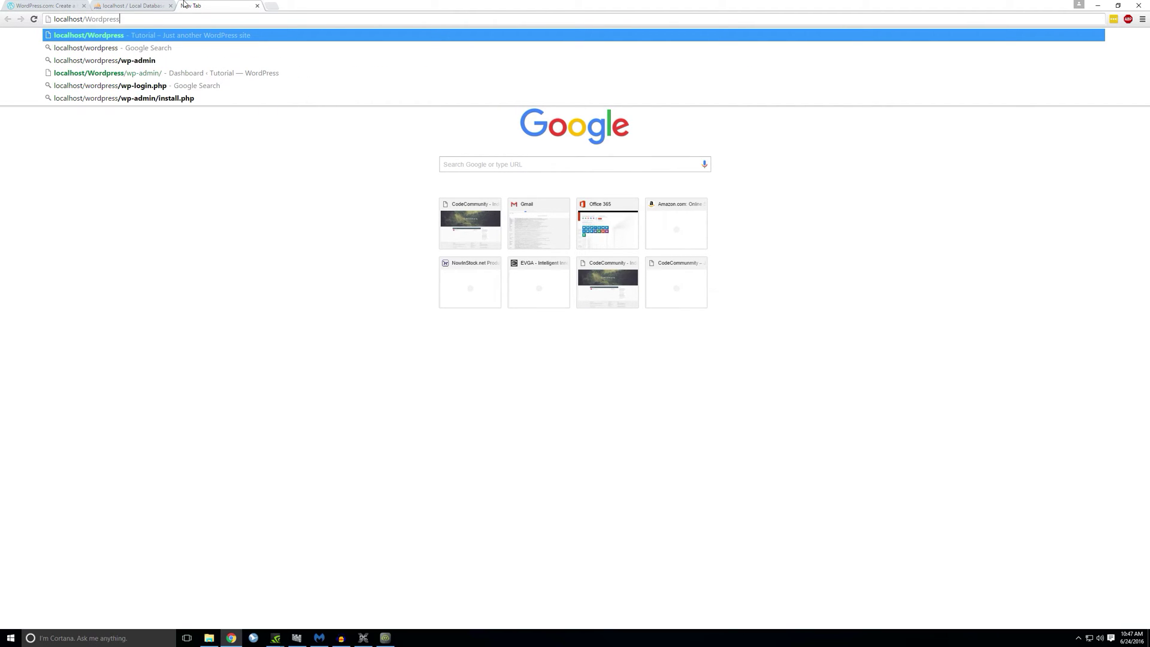
key("Return")
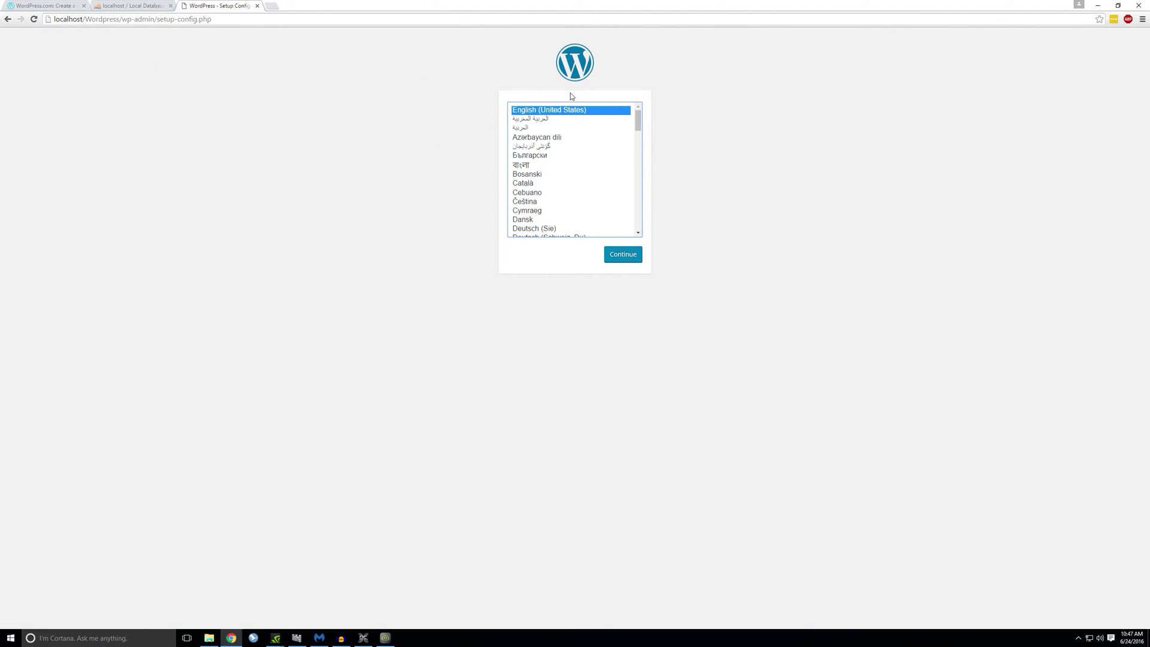
left_click(623, 256)
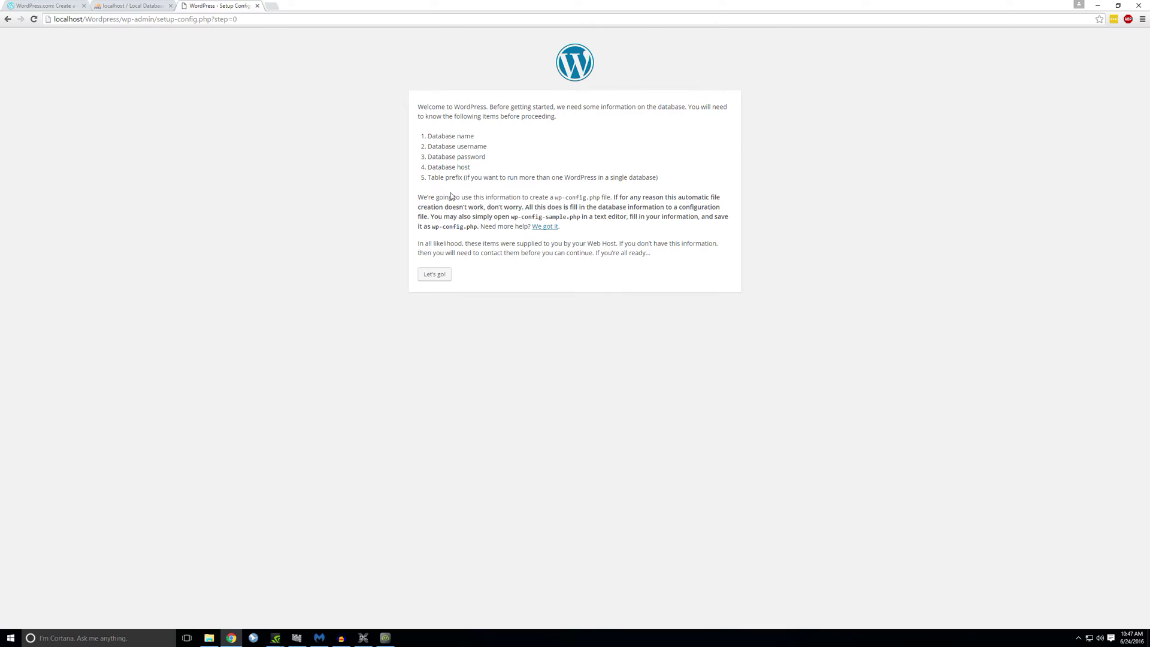
left_click_drag(419, 126, 478, 198)
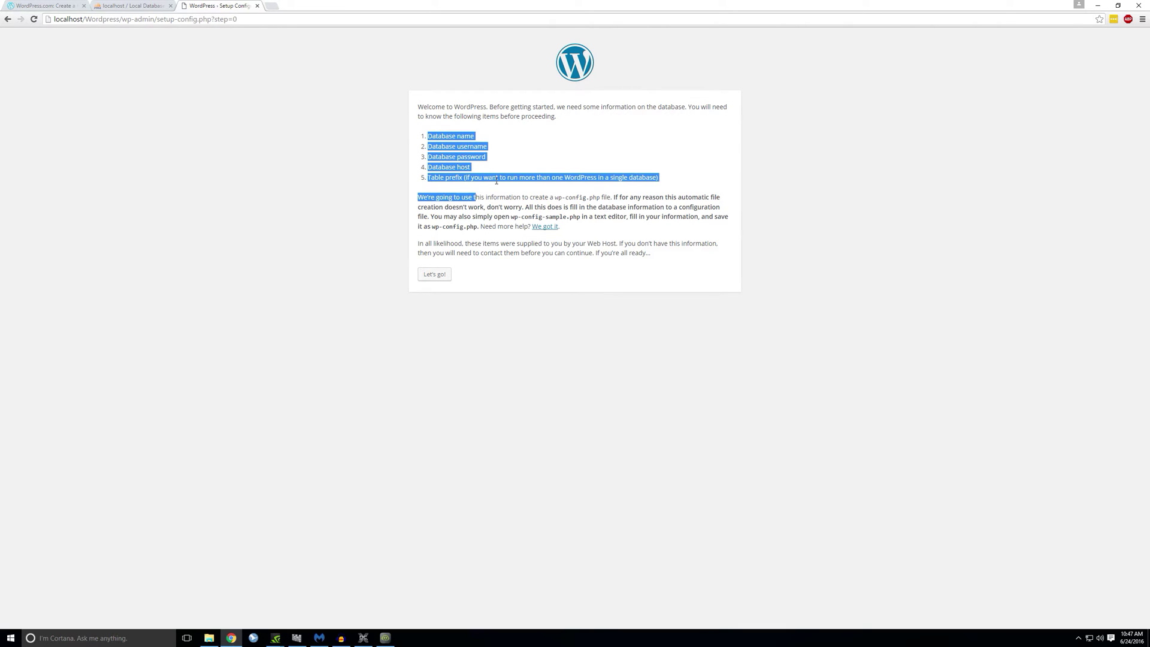
left_click(479, 197)
Step: In the Wordpress folder, rename wp-config-sample to wp-config
left_click(209, 638)
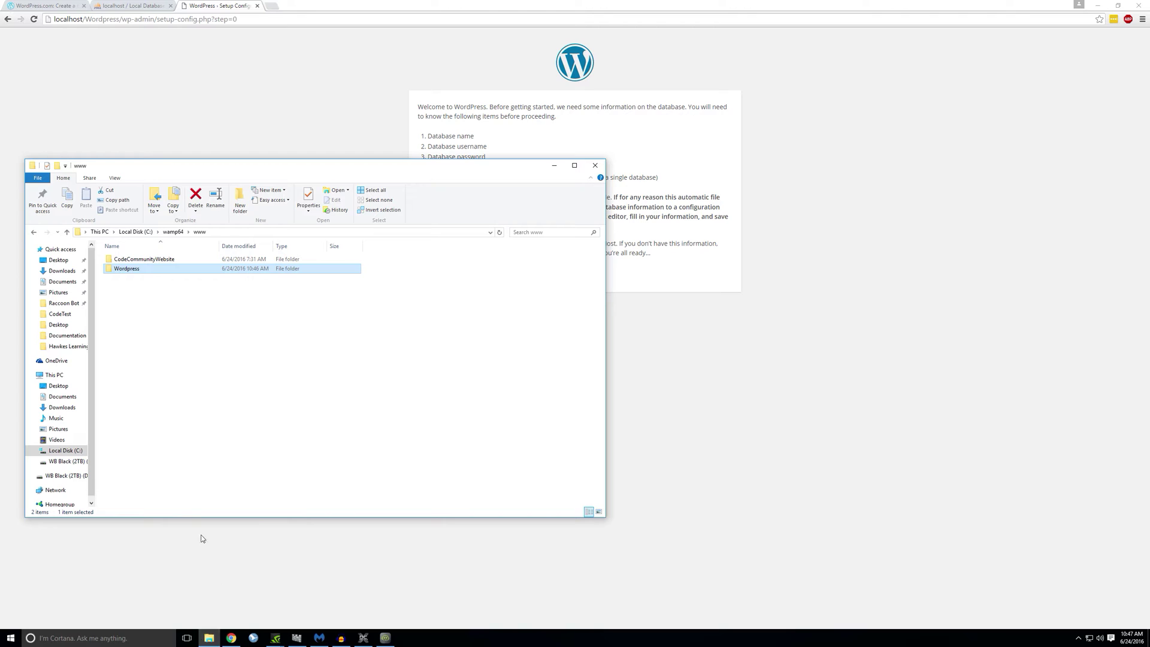
double_click(126, 269)
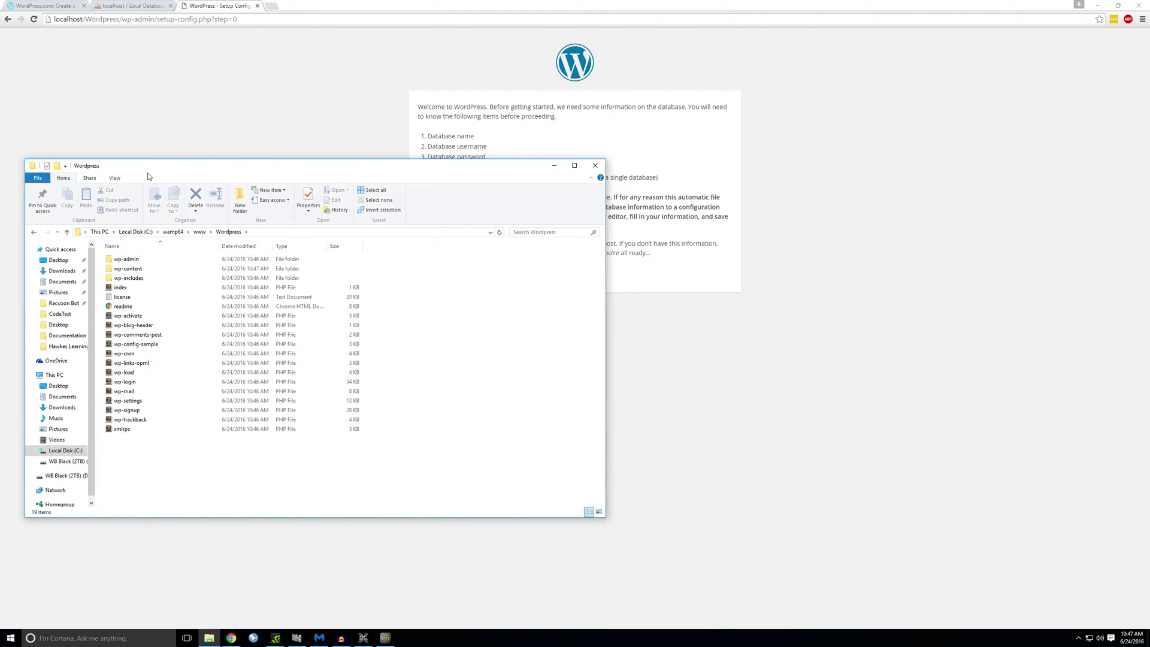
left_click_drag(376, 170, 713, 129)
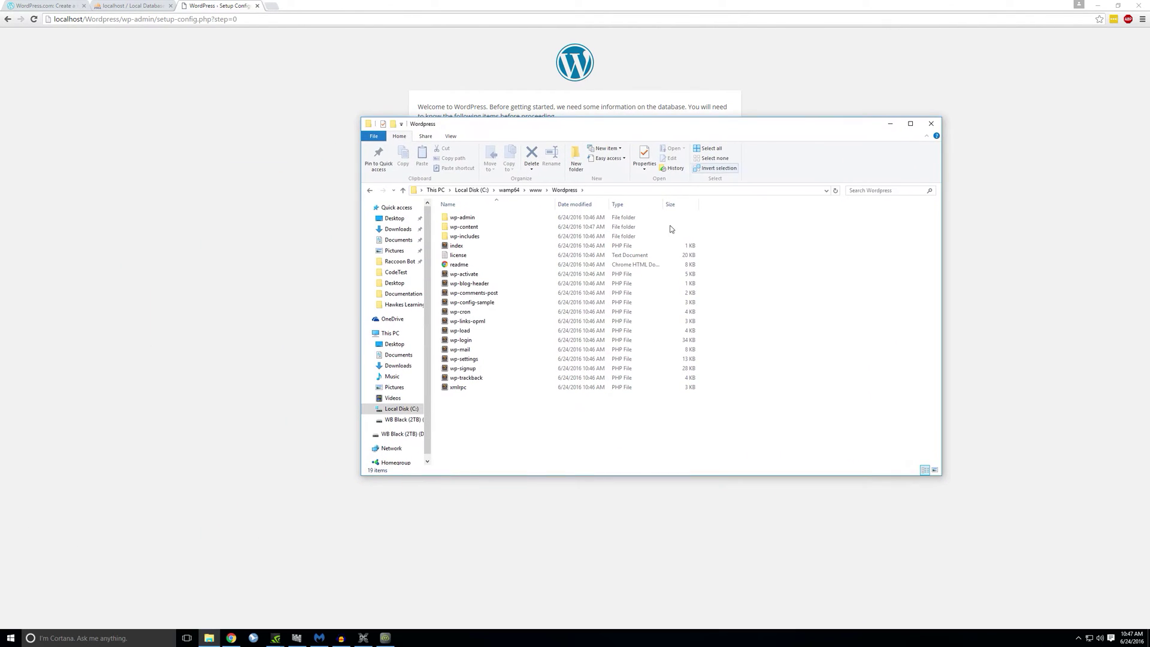
left_click(459, 305)
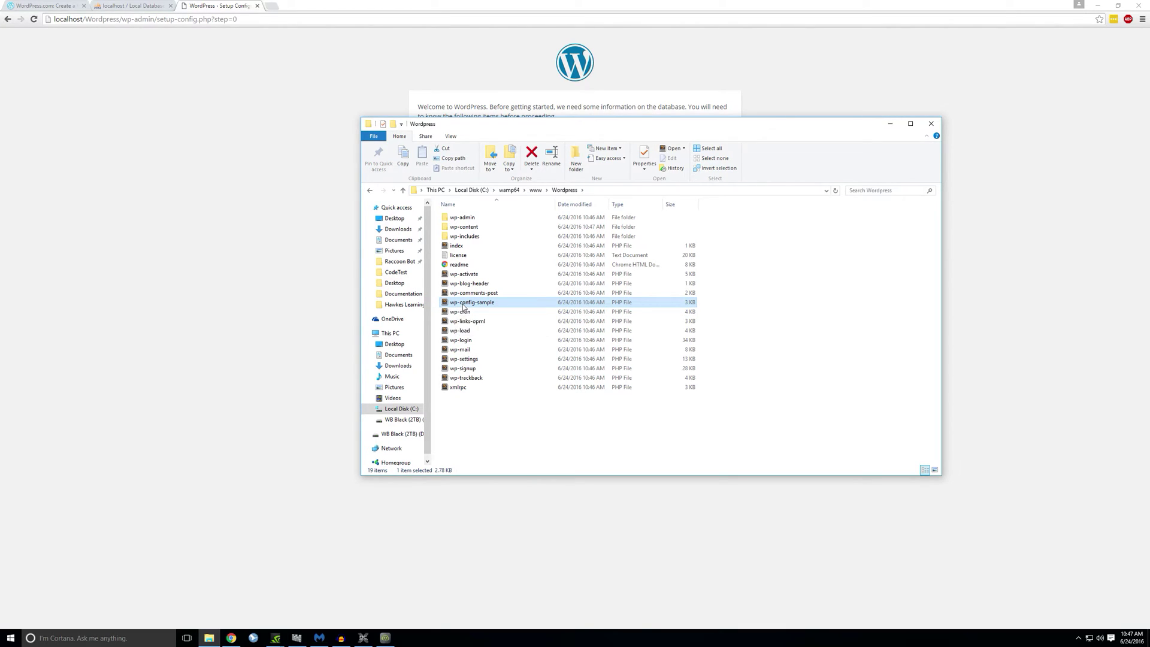
right_click(464, 307)
left_click(488, 420)
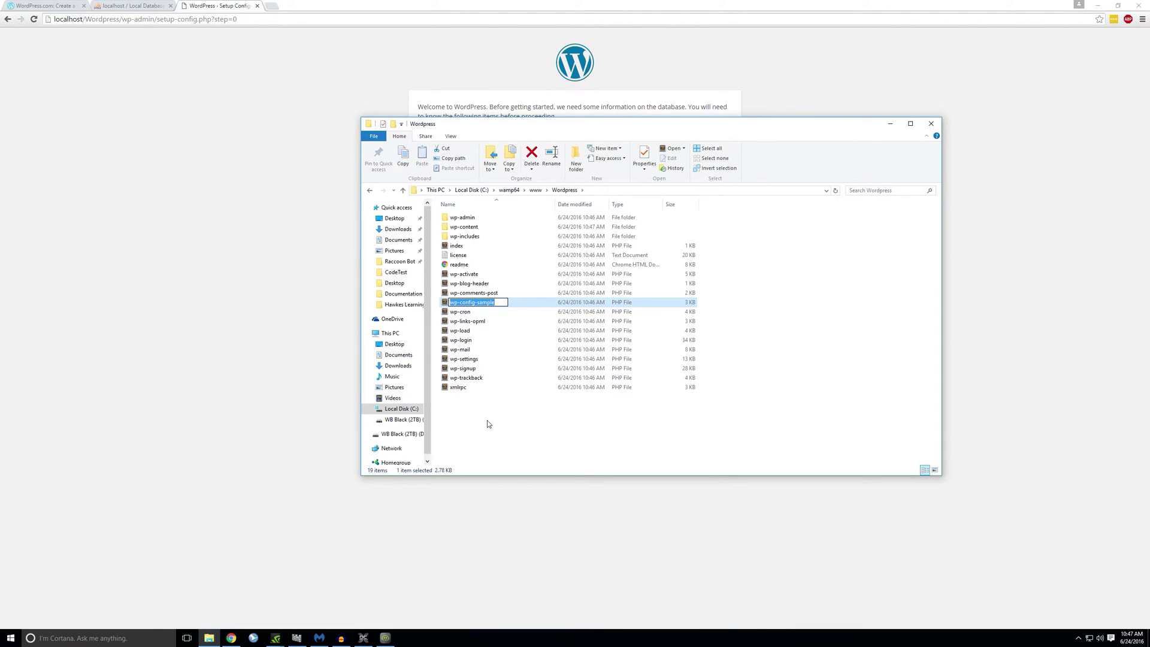
key("End")
key("BackSpace")
key("BackSpace")
key("BackSpace")
key("BackSpace")
key("BackSpace")
key("BackSpace")
key("Return")
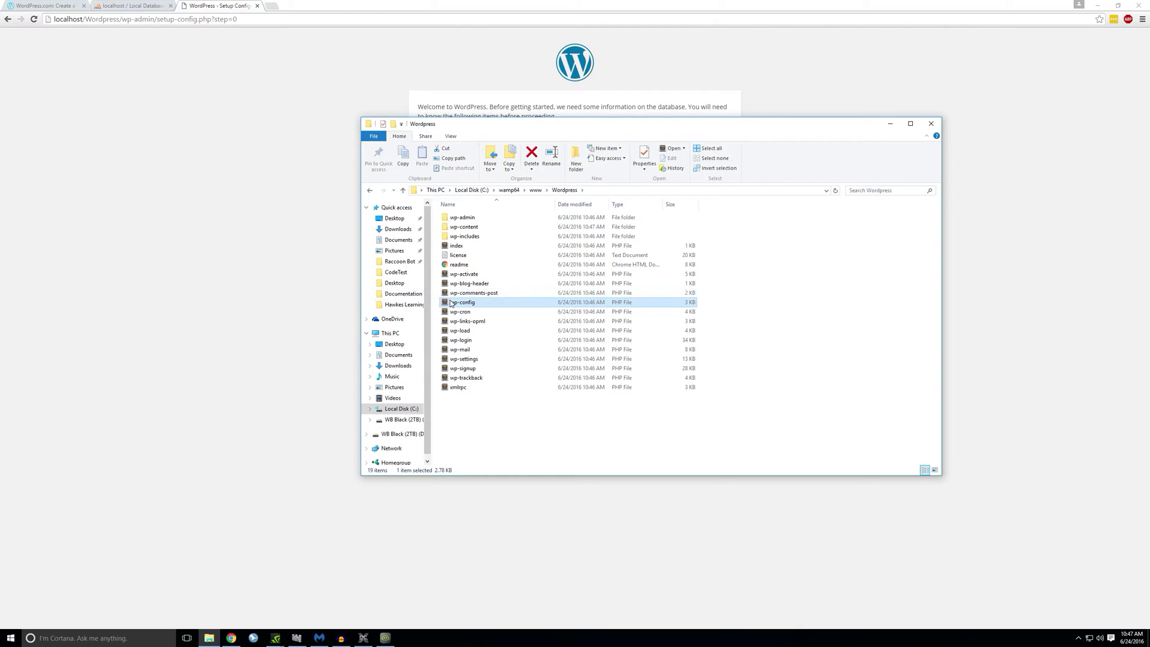
Step: Open wp-config.php for editing in Sublime Text
right_click(451, 304)
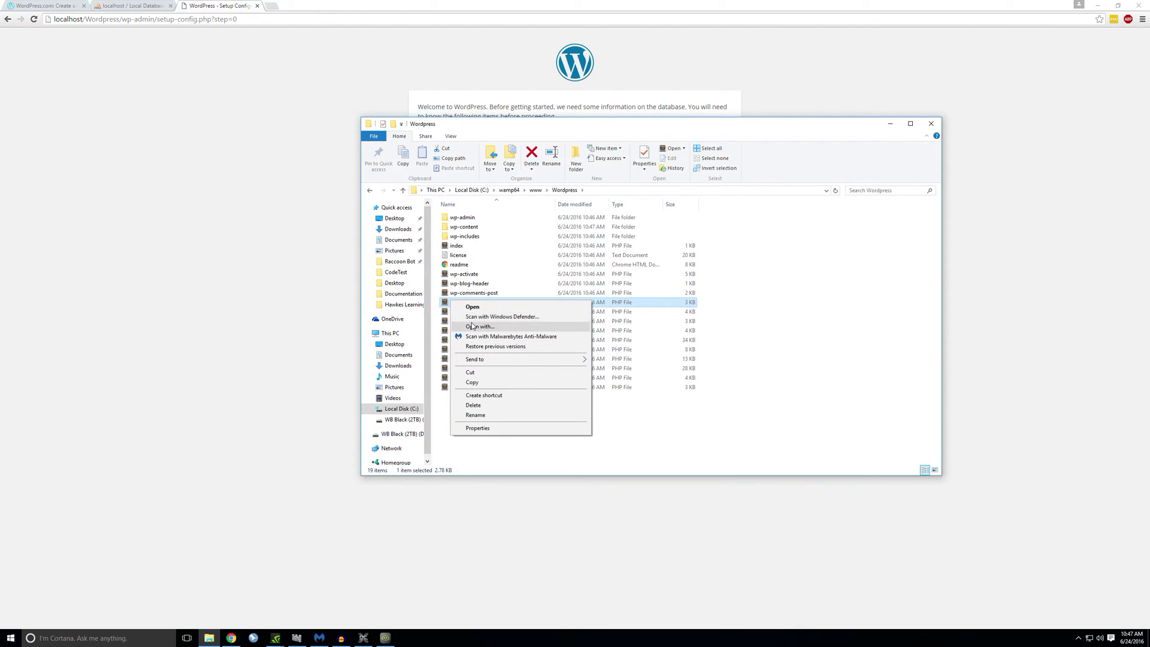
left_click(736, 320)
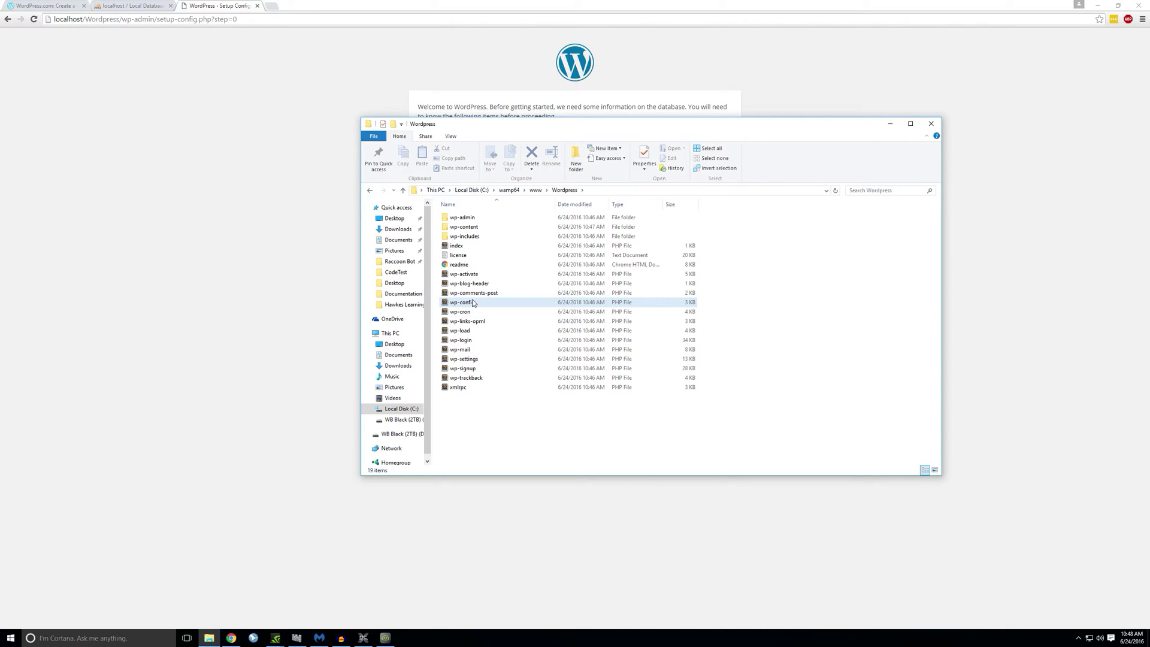
right_click(467, 302)
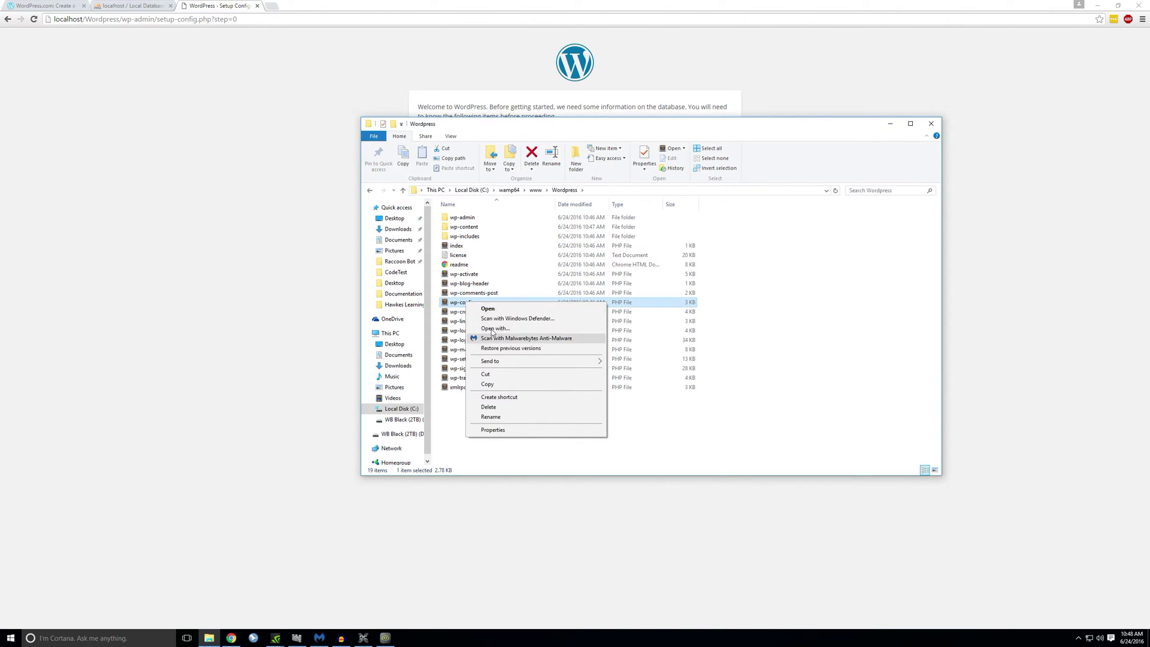
left_click(487, 309)
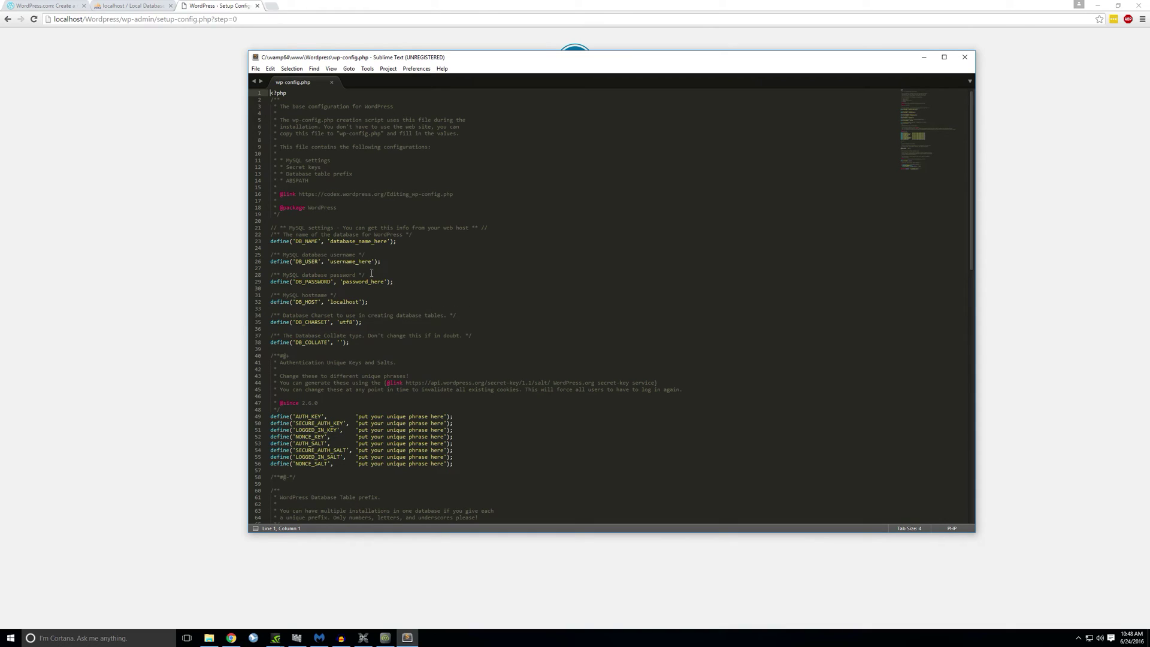
Step: Set DB_NAME to 'wordpress' and DB_USER to 'root' in wp-config.php
left_click_drag(264, 243, 397, 245)
left_click(396, 243)
double_click(362, 241)
type("wordpress")
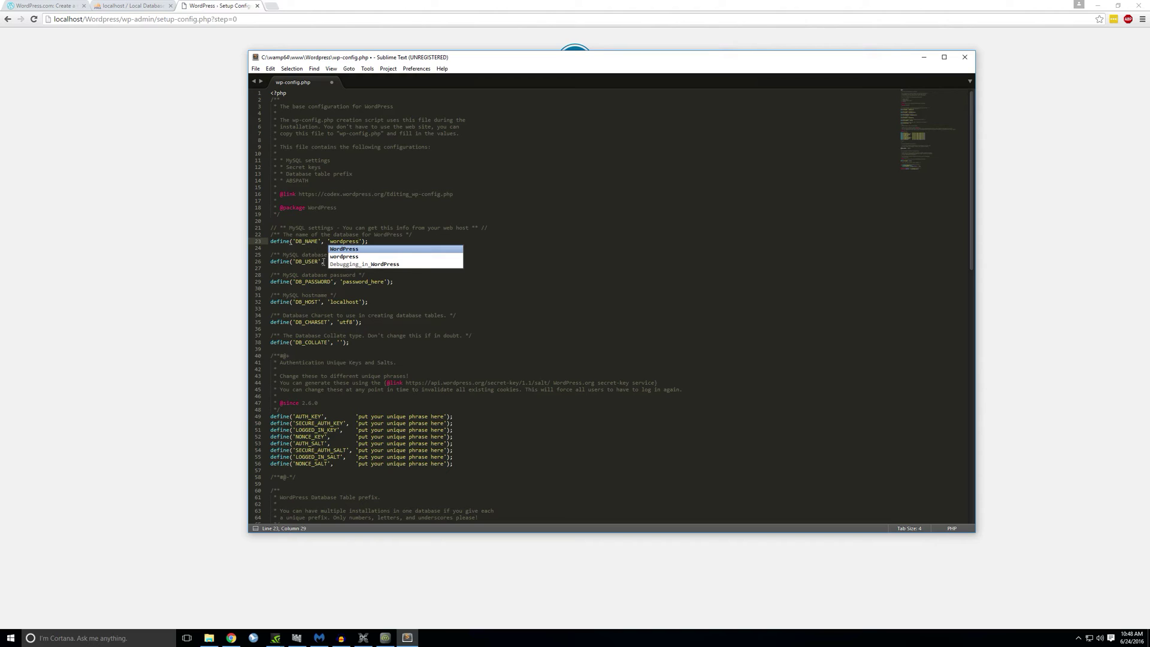
left_click(335, 281)
left_click(341, 267)
double_click(343, 261)
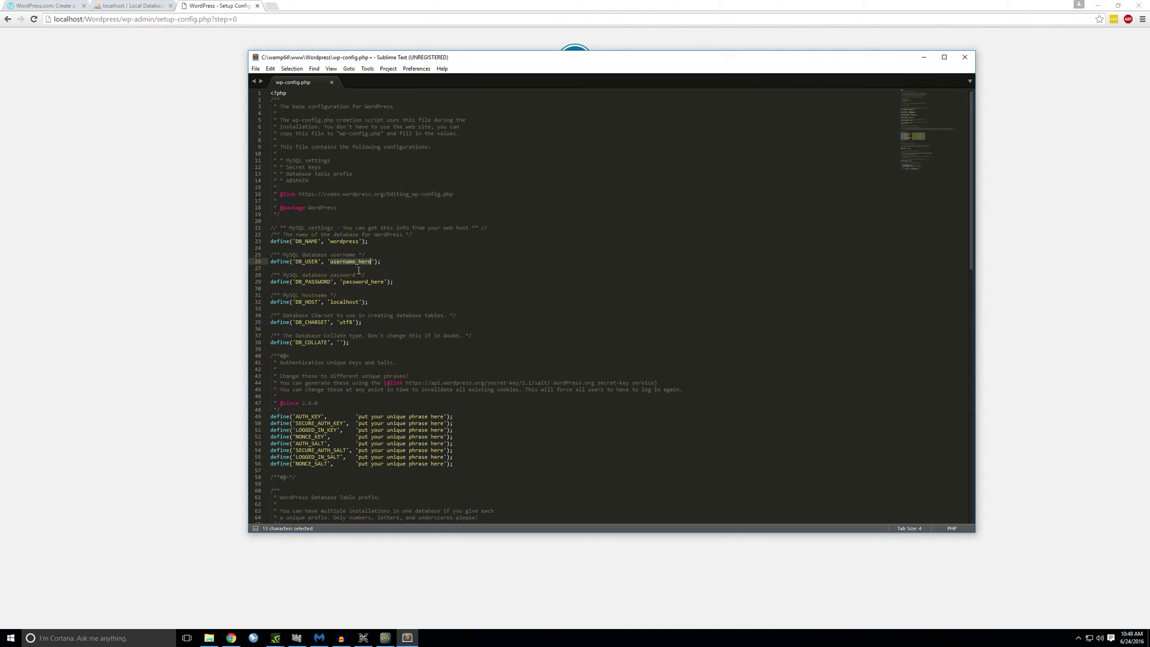
type("root")
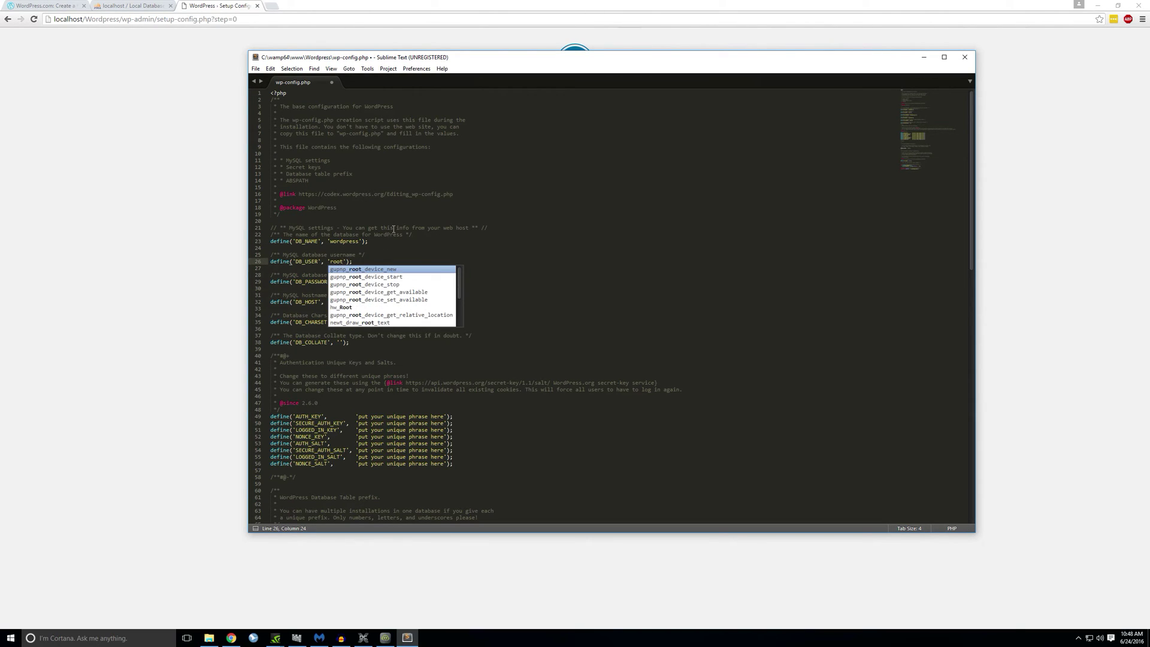
left_click(394, 228)
Step: Empty the database password, save wp-config.php, and close Sublime Text
double_click(353, 282)
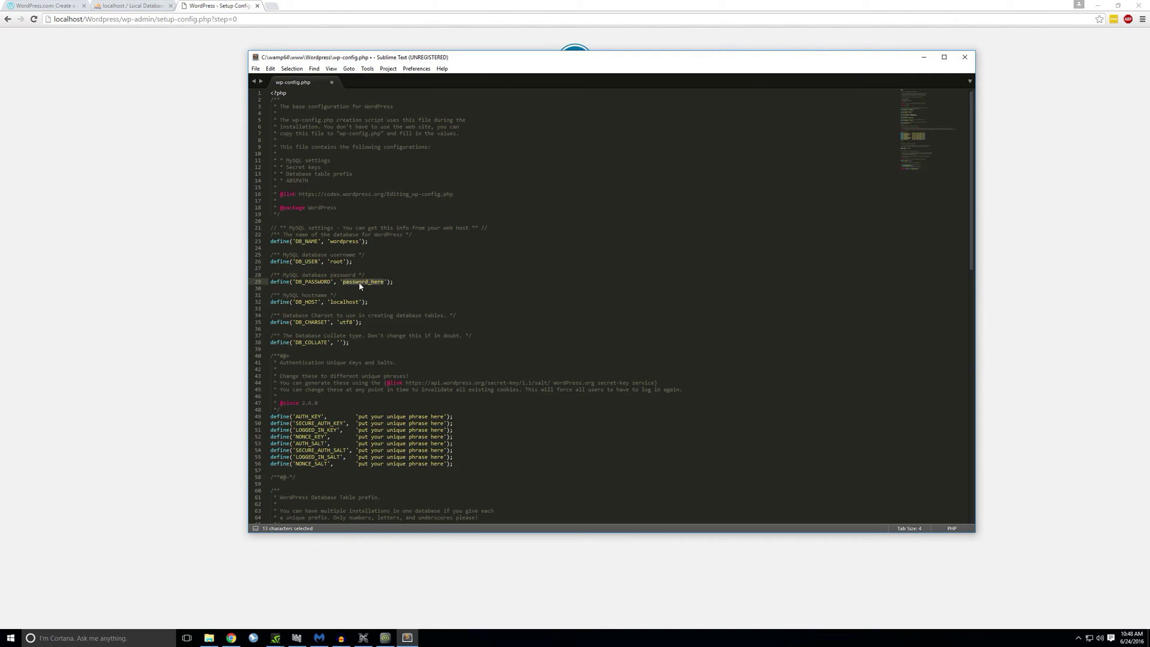
key("BackSpace")
key("Down")
key("ctrl+s")
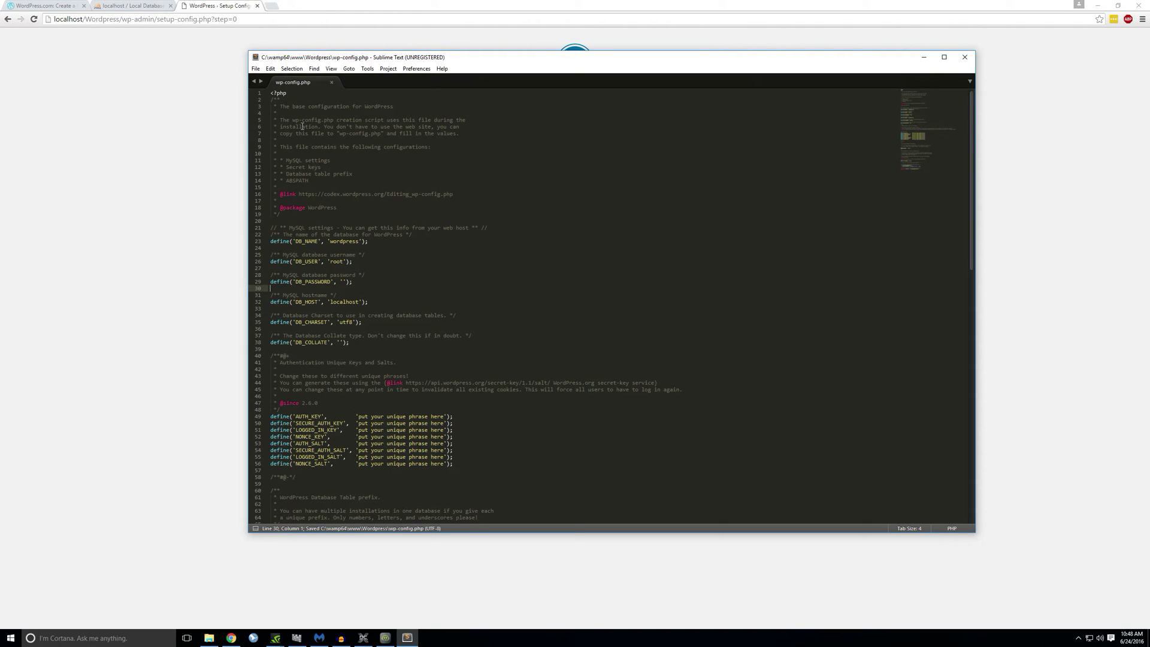
left_click(255, 68)
left_click(270, 137)
left_click(965, 57)
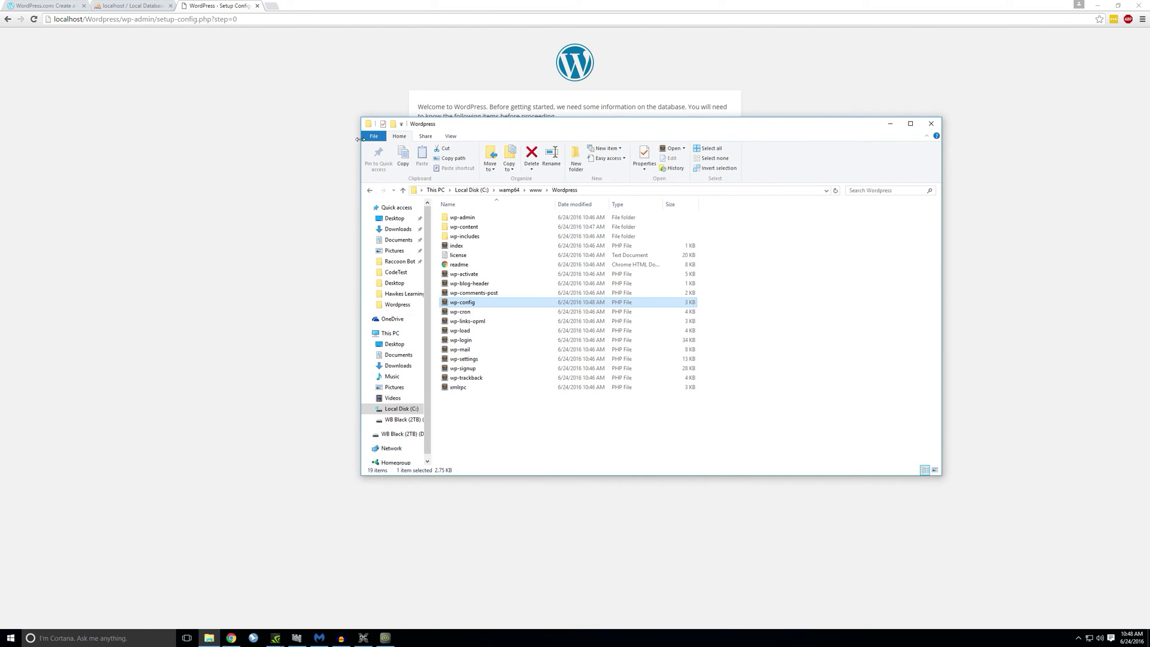
Step: Restart setup at localhost/Wordpress/, choose English (United States), and enter site title 'Wordpress Tutorials'
left_click(277, 131)
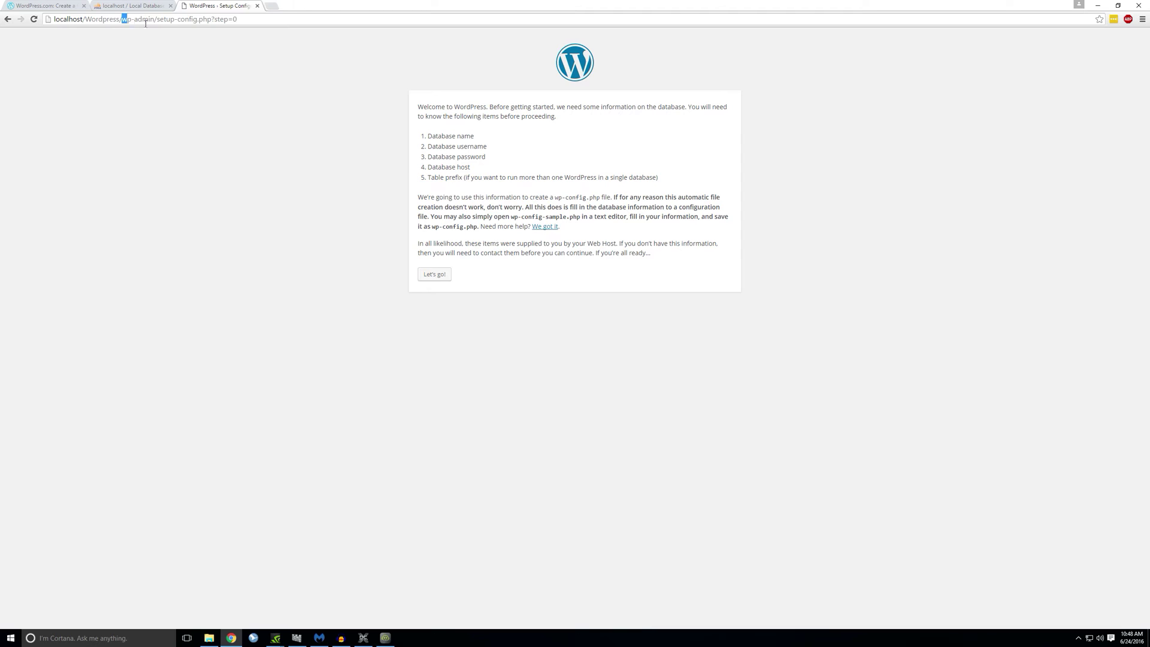
left_click_drag(121, 19, 370, 52)
key("BackSpace")
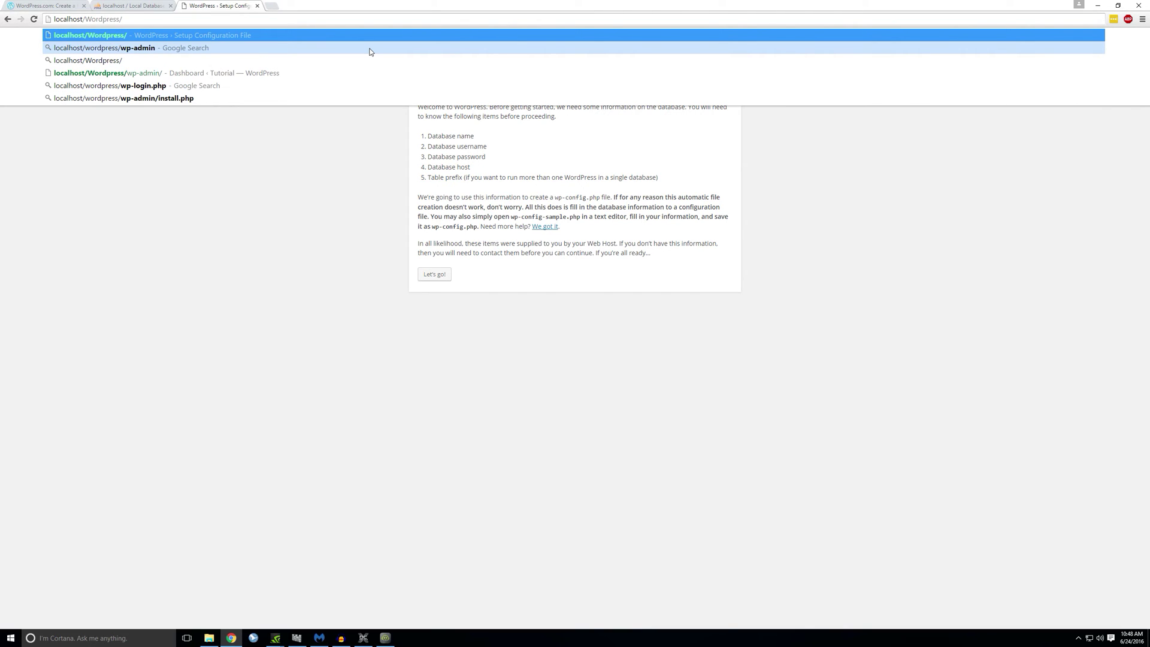
key("Return")
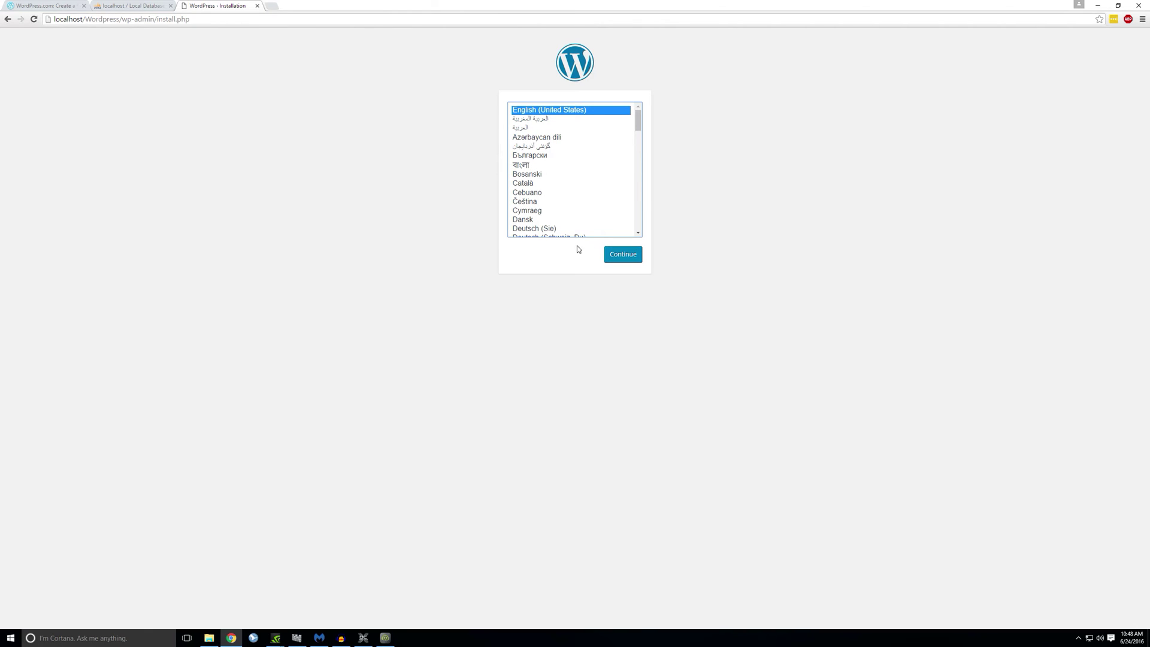
left_click(607, 256)
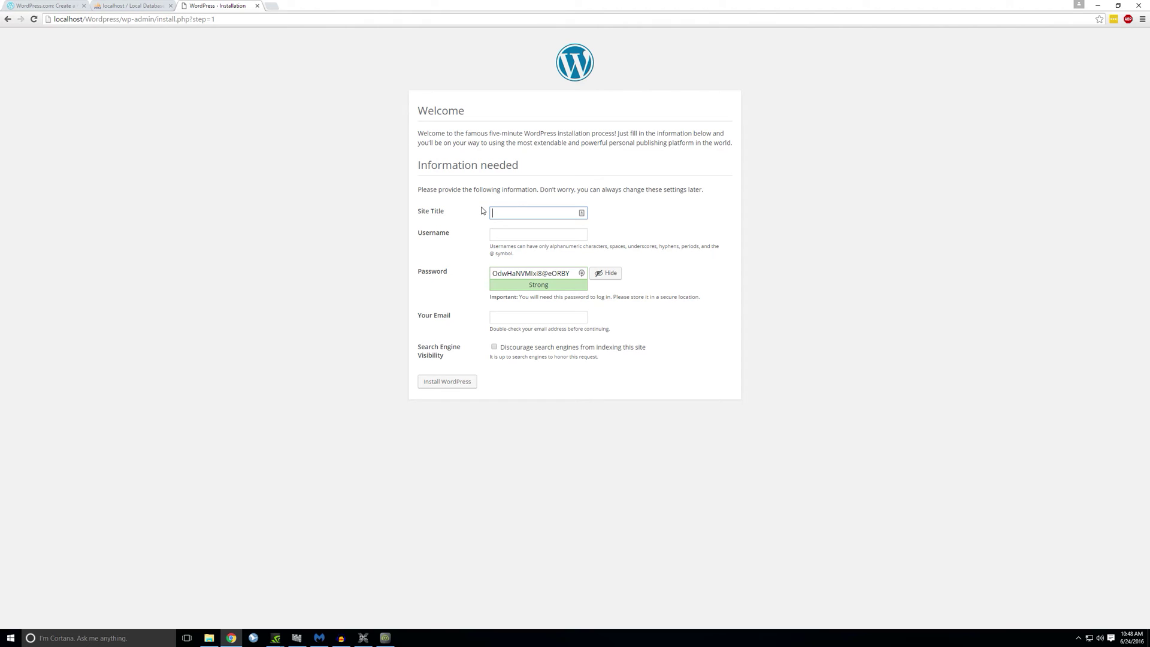
type("Wordpress Tutorials")
Step: Enter username 'admin' and a password, confirming use of the weak password
left_click(499, 234)
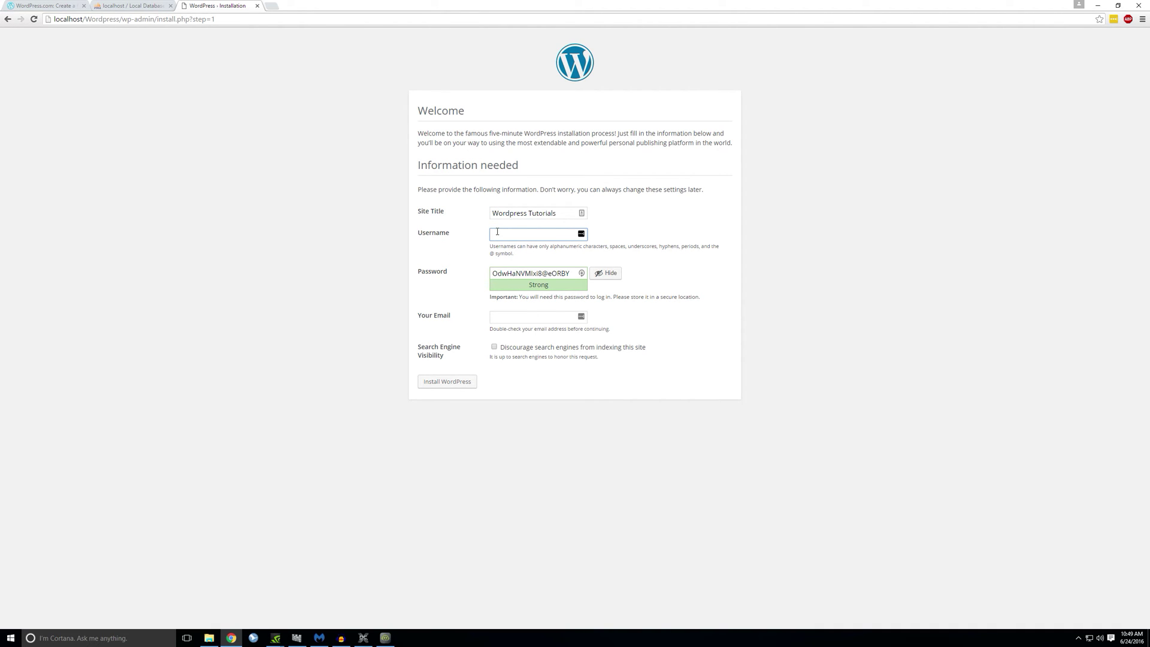
key("Tab")
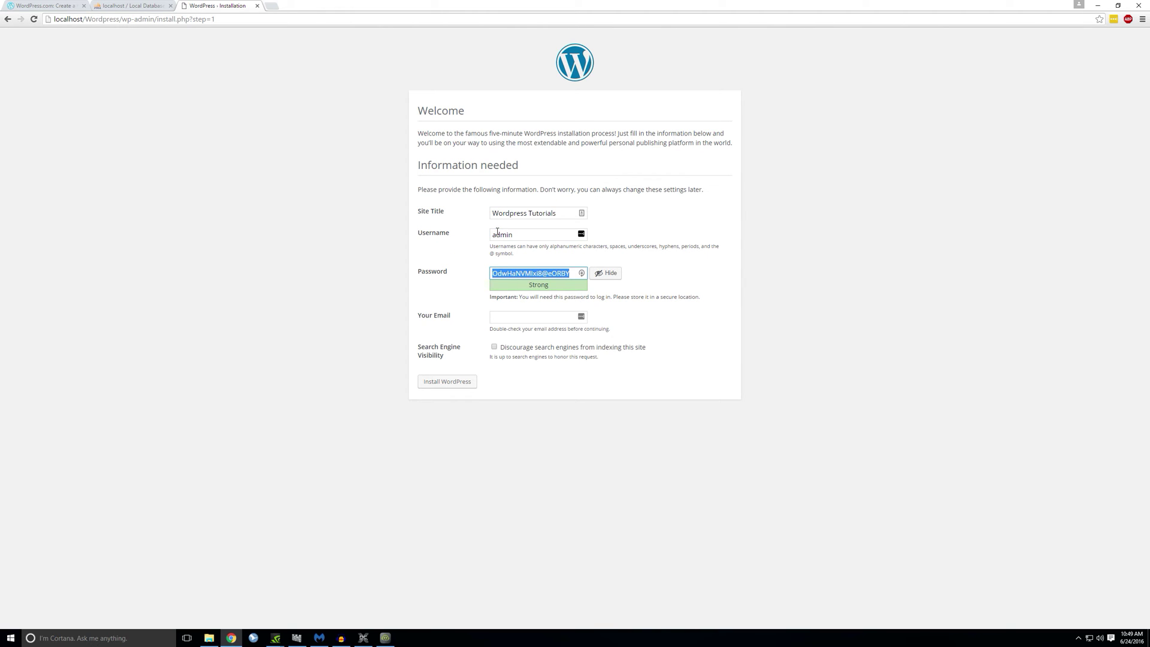
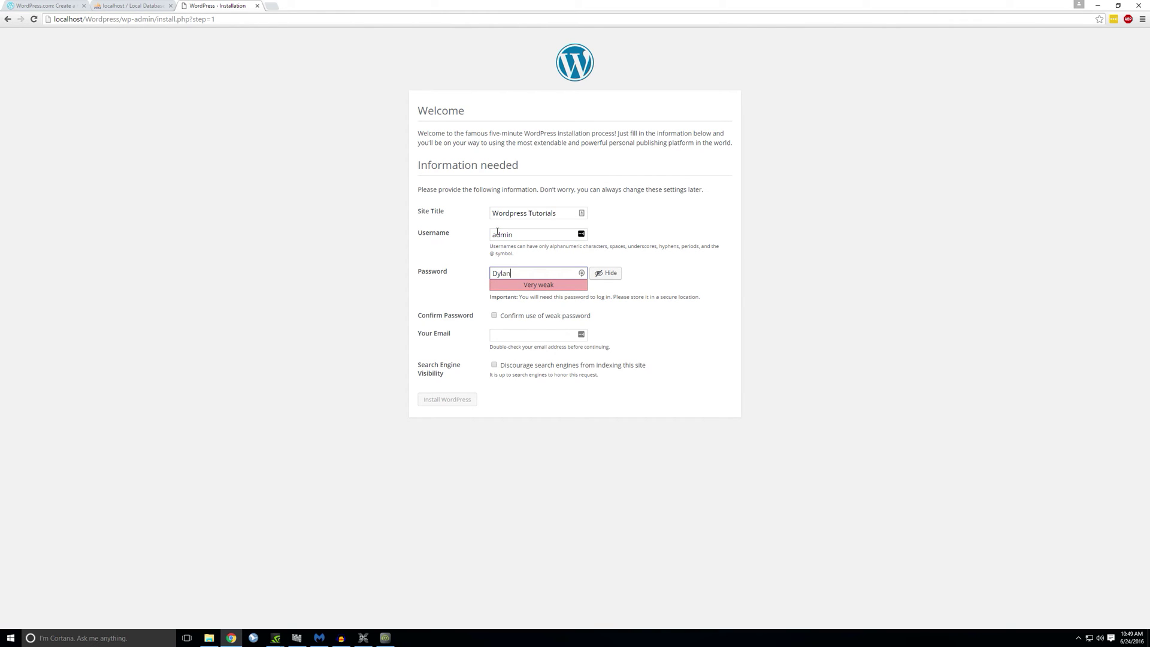
left_click(495, 316)
Step: Discourage search engines, fill in the admin email address, and install WordPress
left_click_drag(418, 363, 446, 375)
left_click(452, 377)
left_click(494, 366)
left_click(501, 334)
type("dylan")
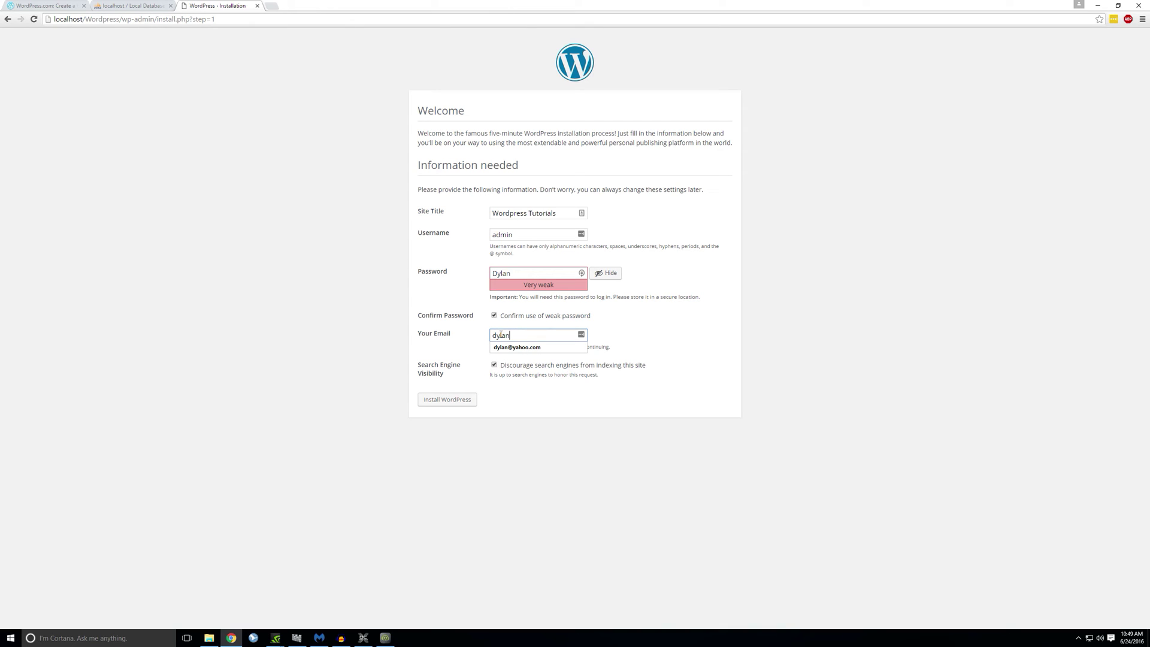
key("Down")
key("Return")
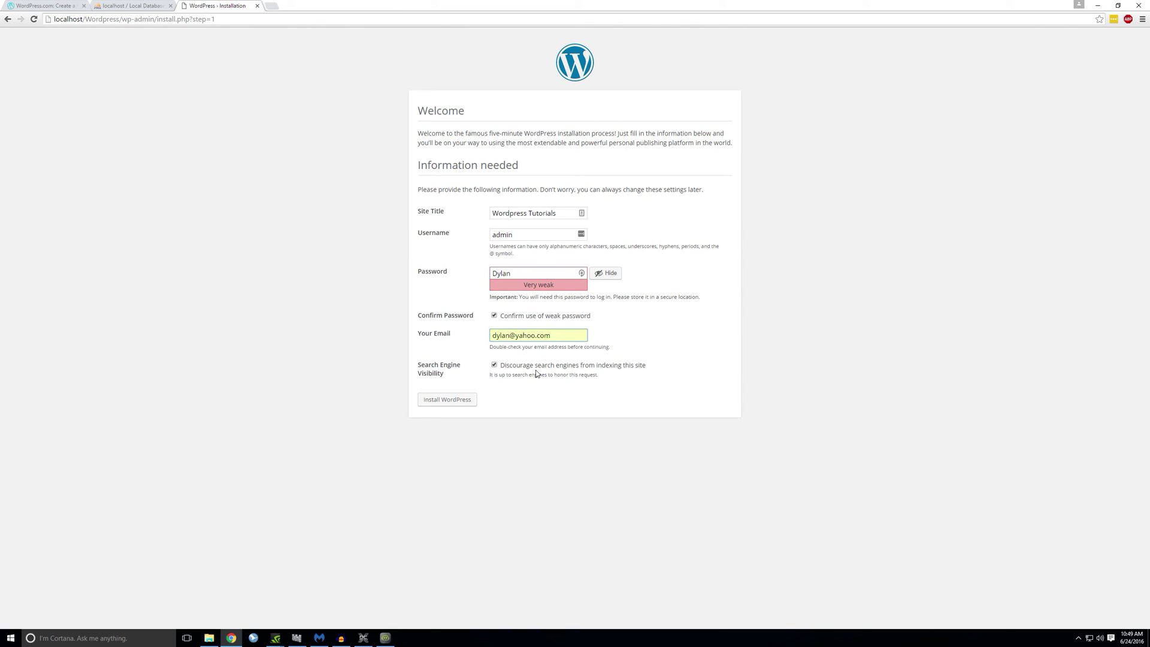
left_click(435, 407)
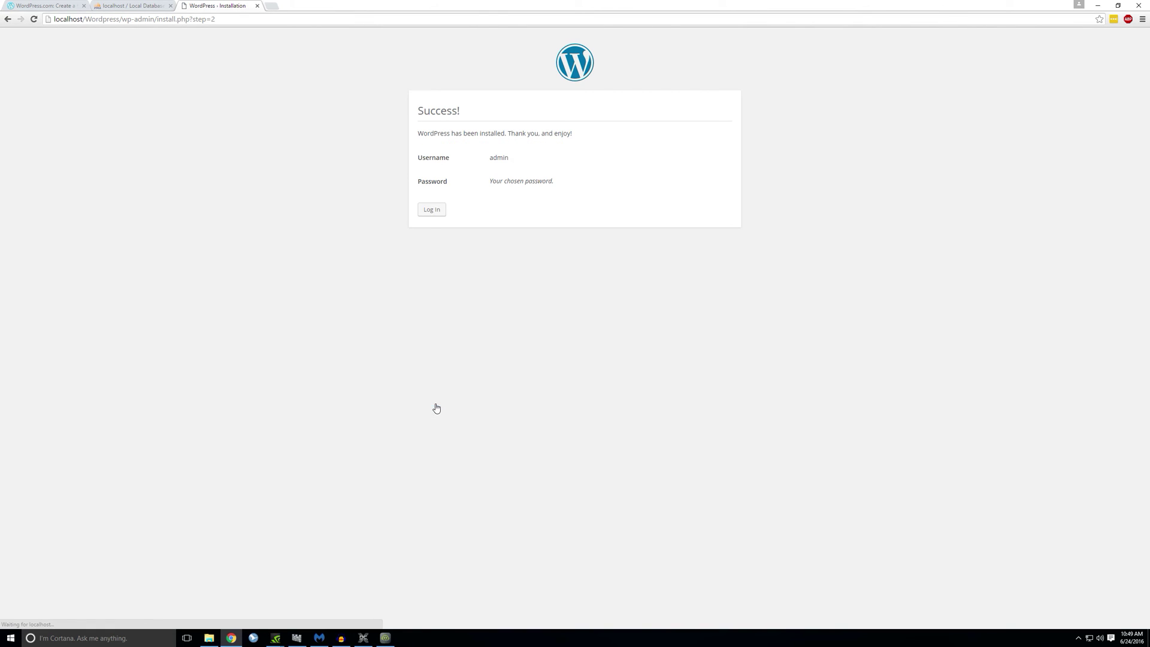
Step: Log in as admin with the account password and Remember Me ticked
left_click(434, 214)
left_click(434, 214)
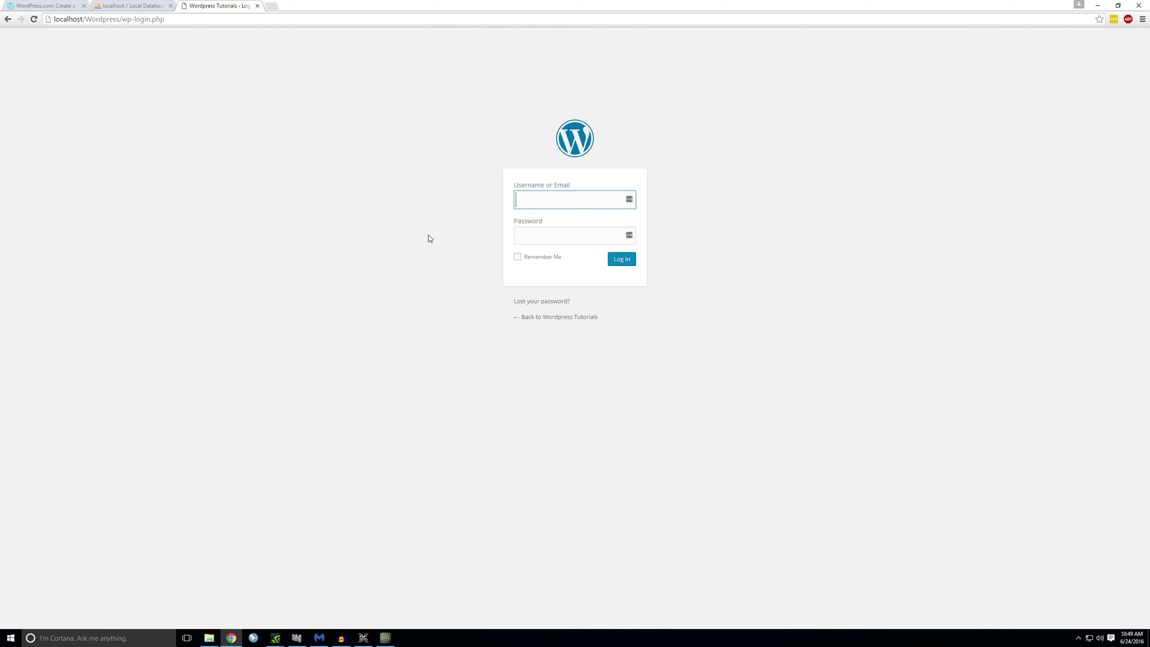
key("Tab")
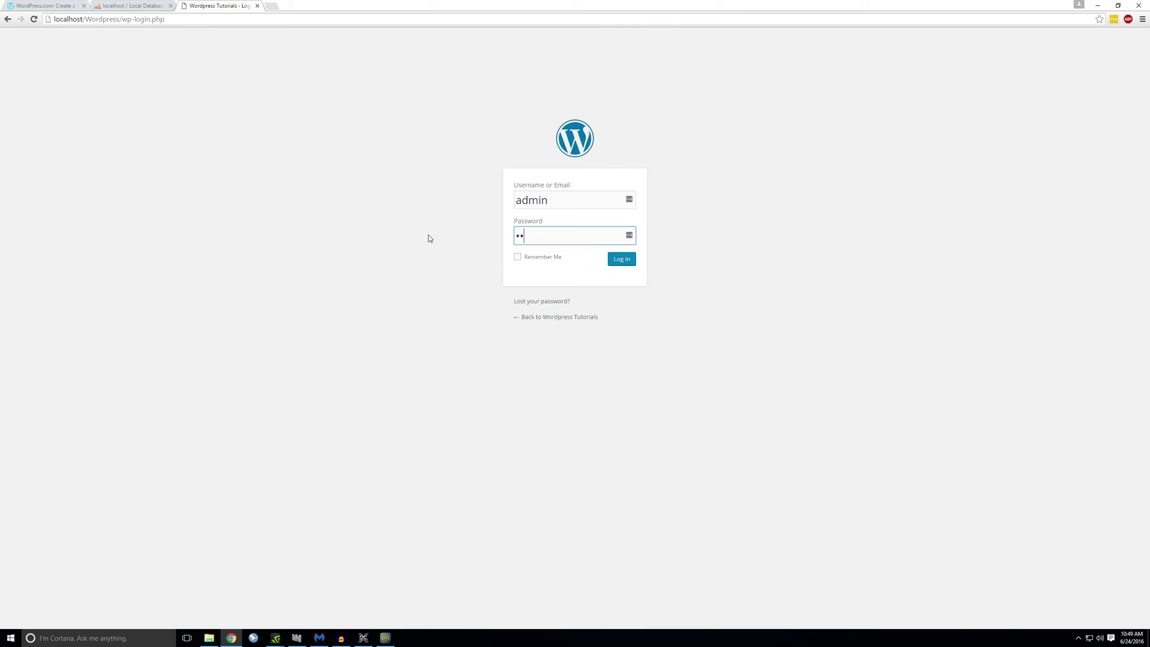
left_click(518, 258)
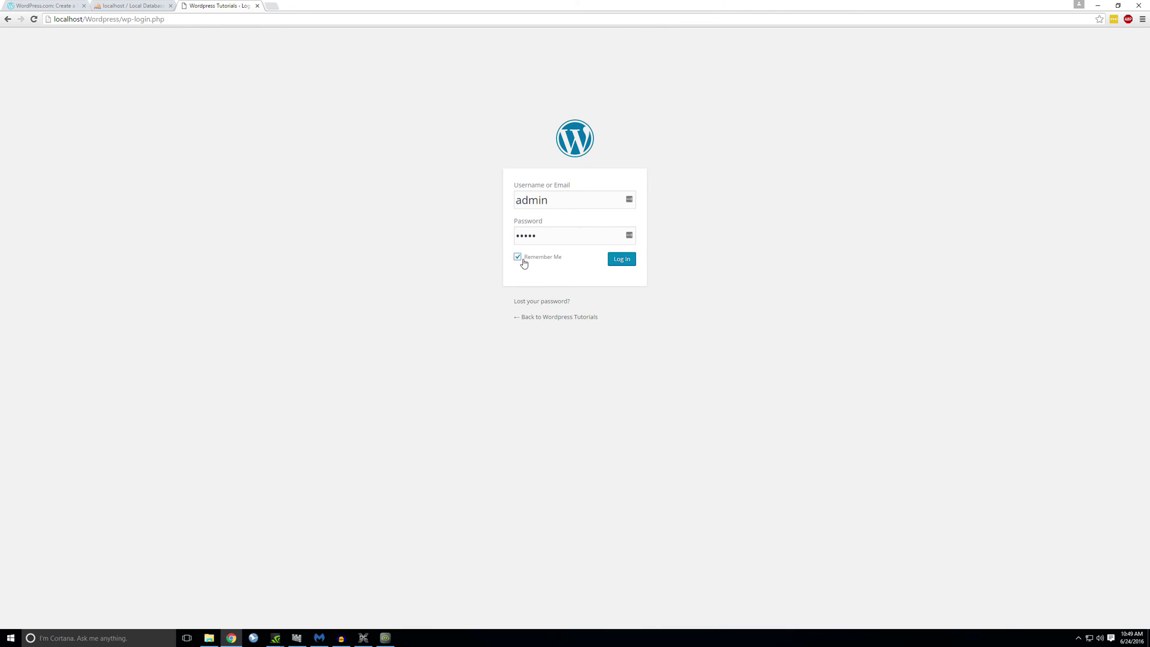
left_click(620, 263)
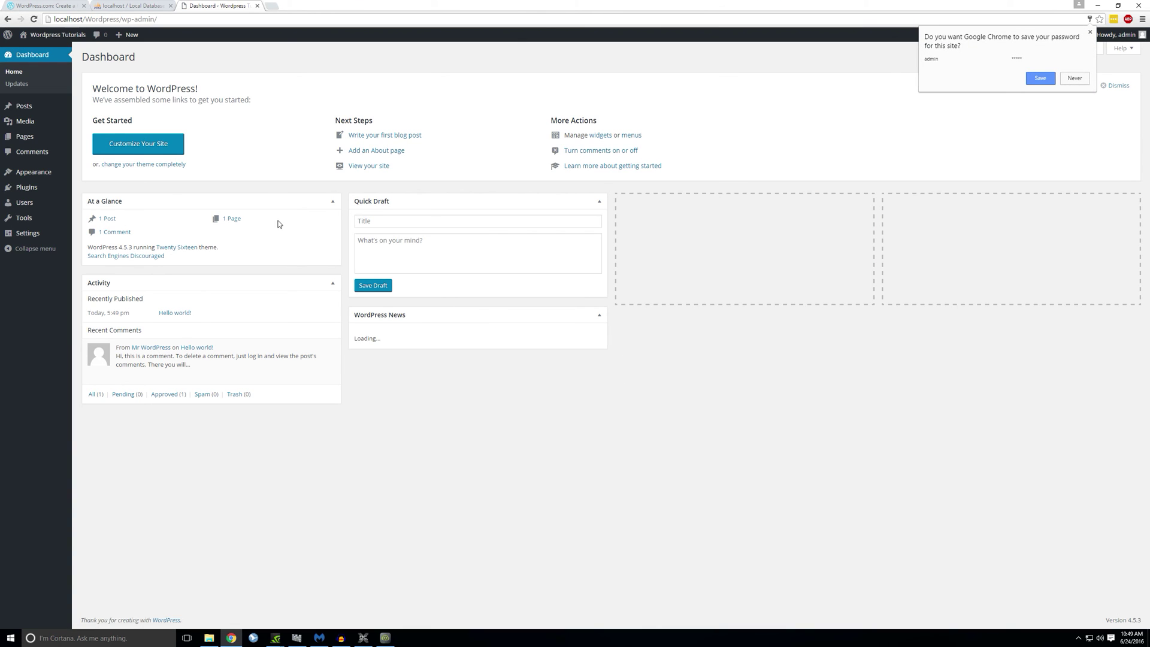
Step: Dismiss Chrome's save-password prompt and preview the Pages, Appearance, Plugins and Posts sidebar menus
left_click(774, 151)
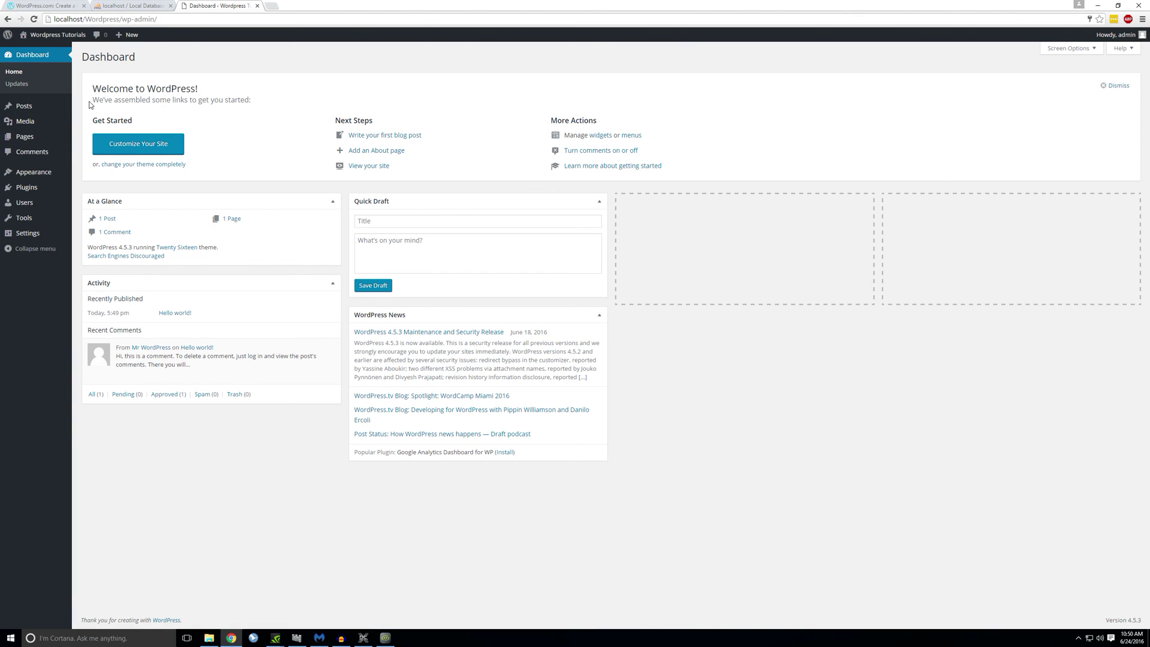
mouse_move(137, 57)
left_mouse_down()
mouse_move(84, 57)
mouse_move(147, 59)
left_mouse_up()
left_click(146, 60)
mouse_move(26, 141)
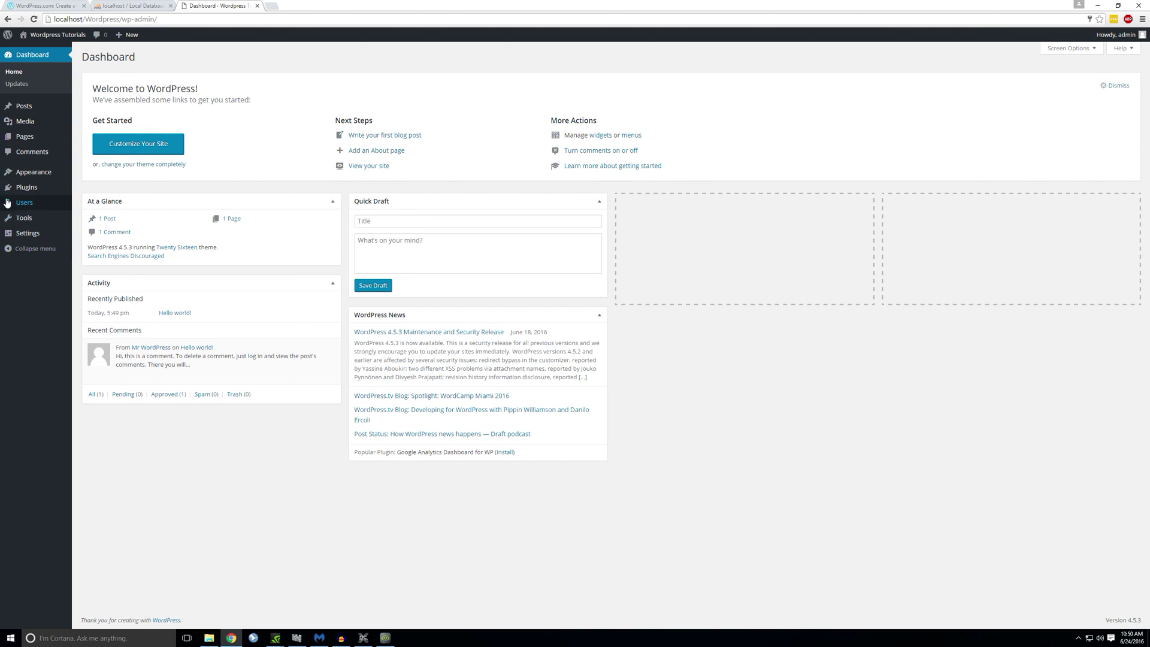
mouse_move(19, 173)
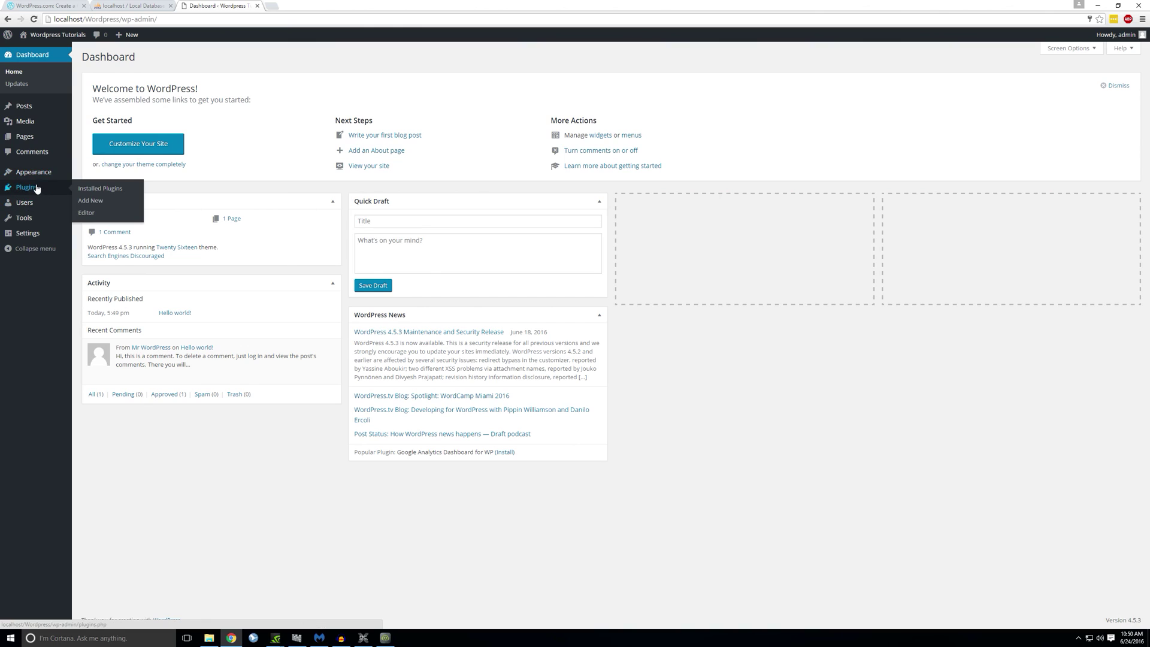
mouse_move(33, 115)
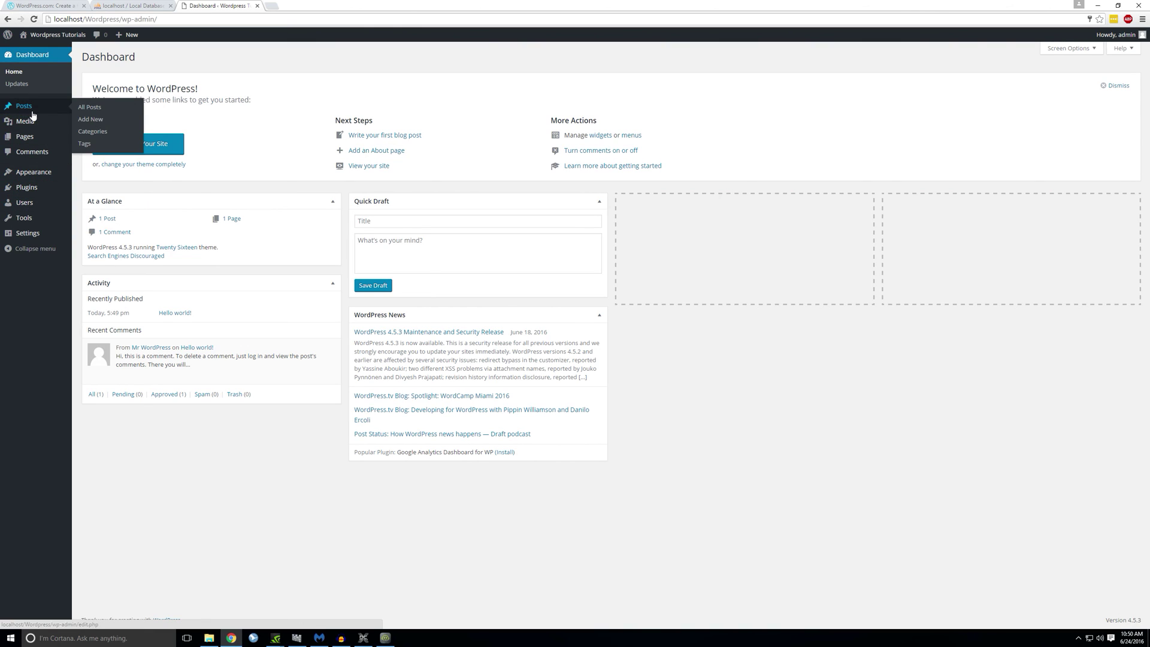